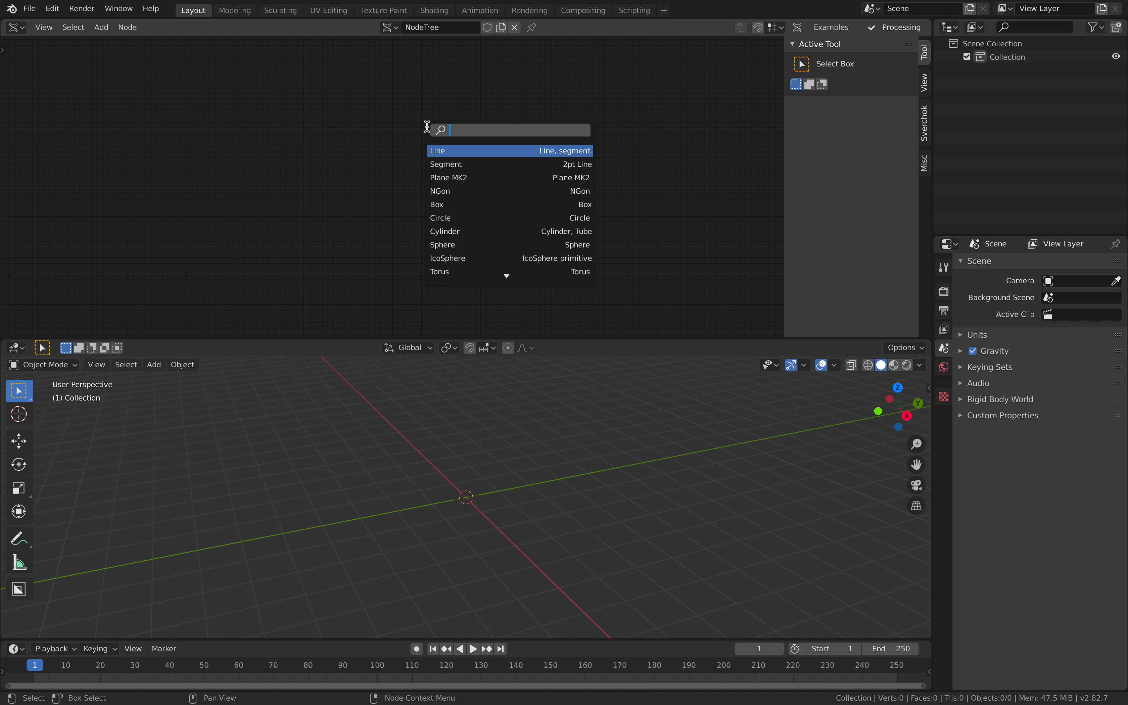
- Add a Box node to the node tree, then select the generated box in the 3D scene and save the file
type("box")
key("Return")
left_click_drag(513, 338, 512, 281)
left_click(459, 410)
key("ctrl+s")
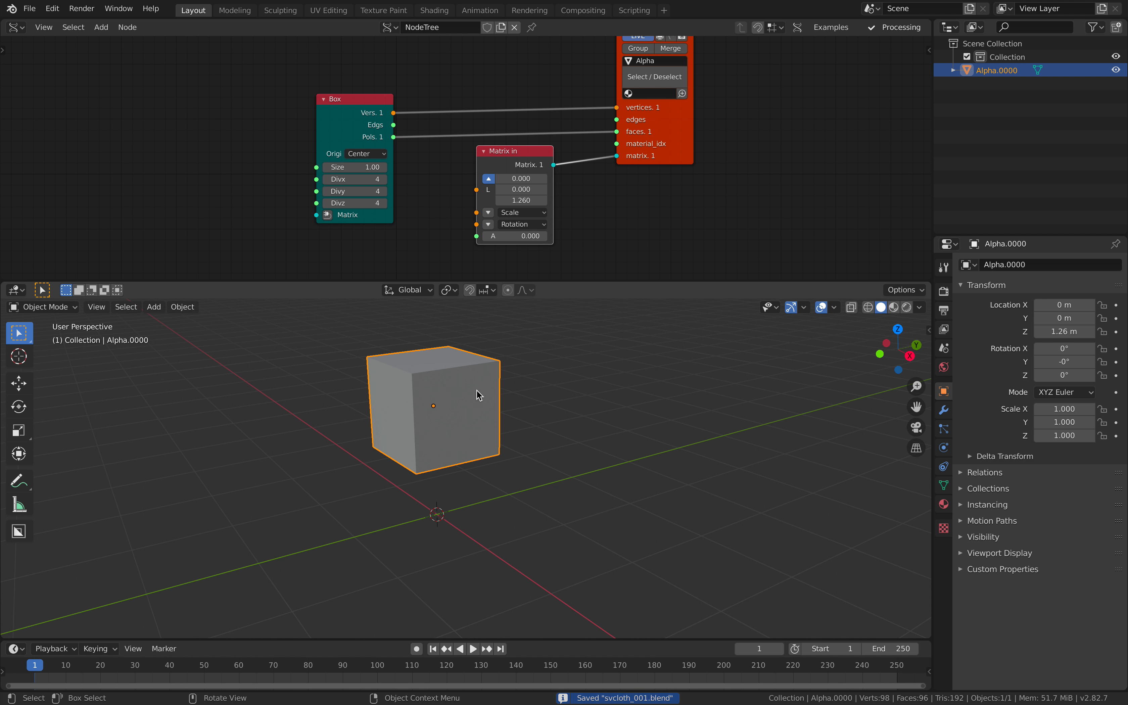
- Add a Cloth modifier to the selected box
left_click(944, 410)
left_click(1041, 264)
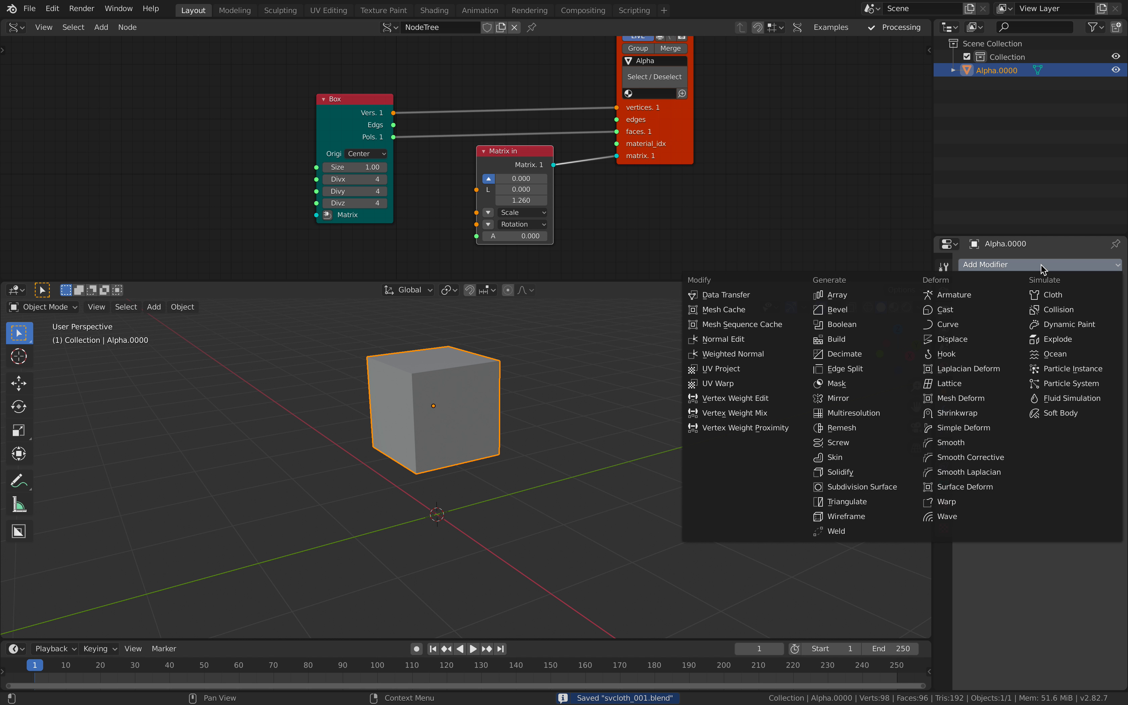
left_click(993, 264)
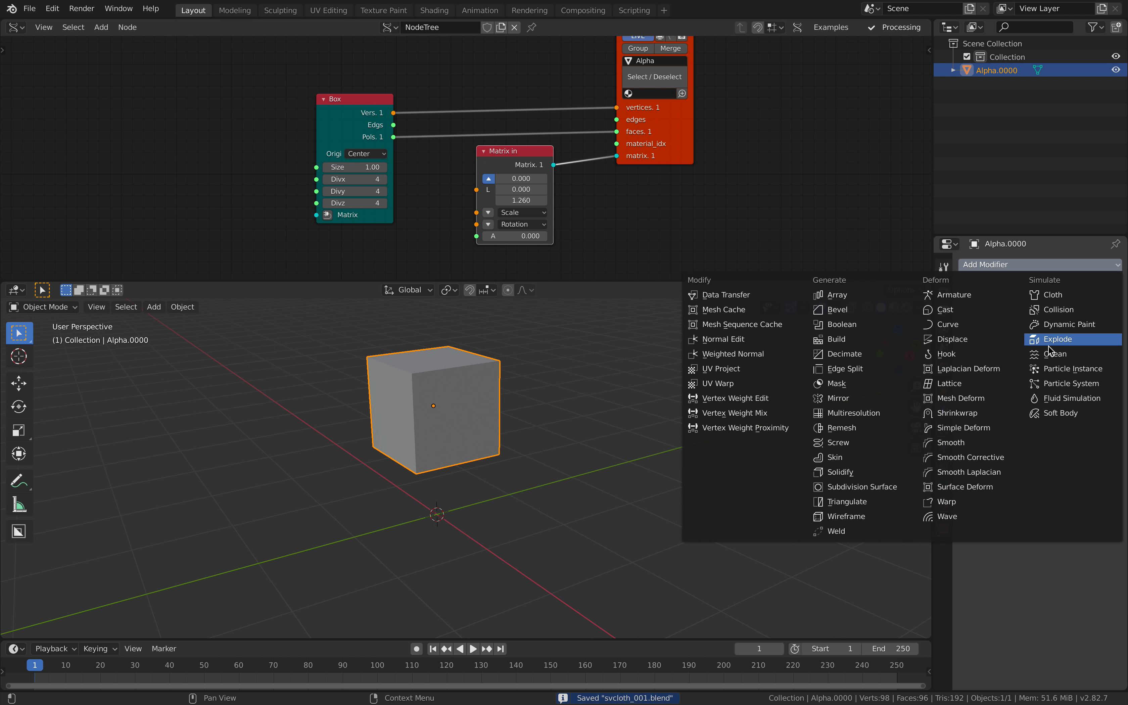
left_click(1049, 292)
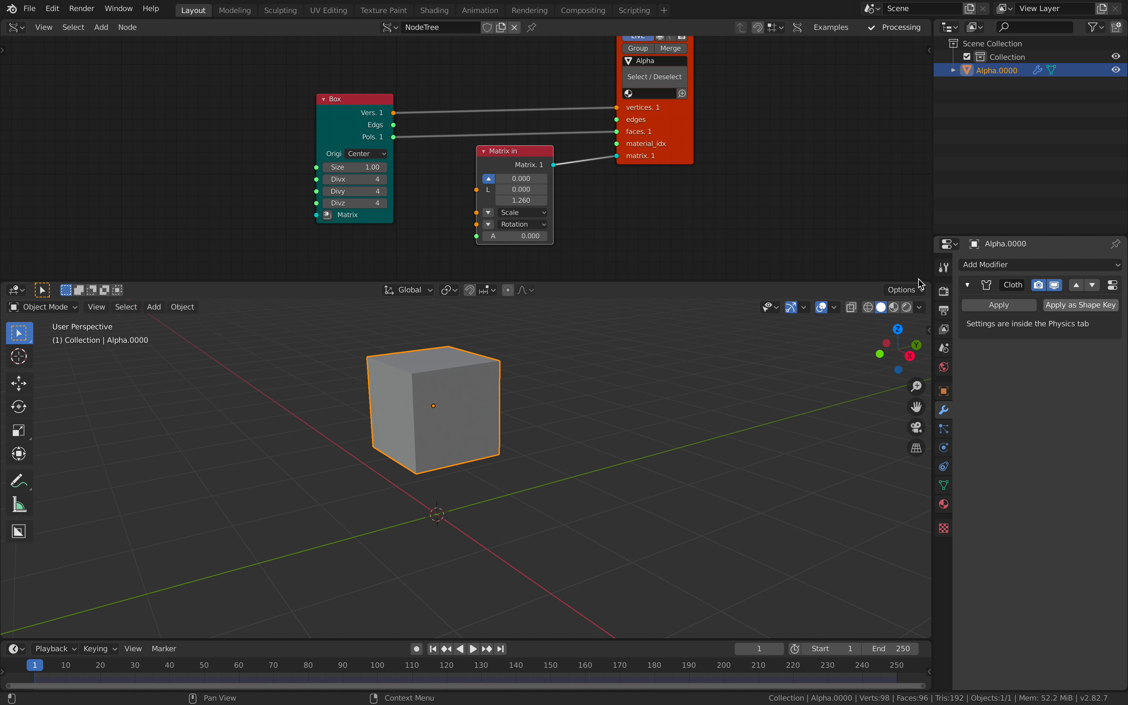
- Enable Pressure in the box's cloth physics and set the pressure to 0.18
left_click(1113, 285)
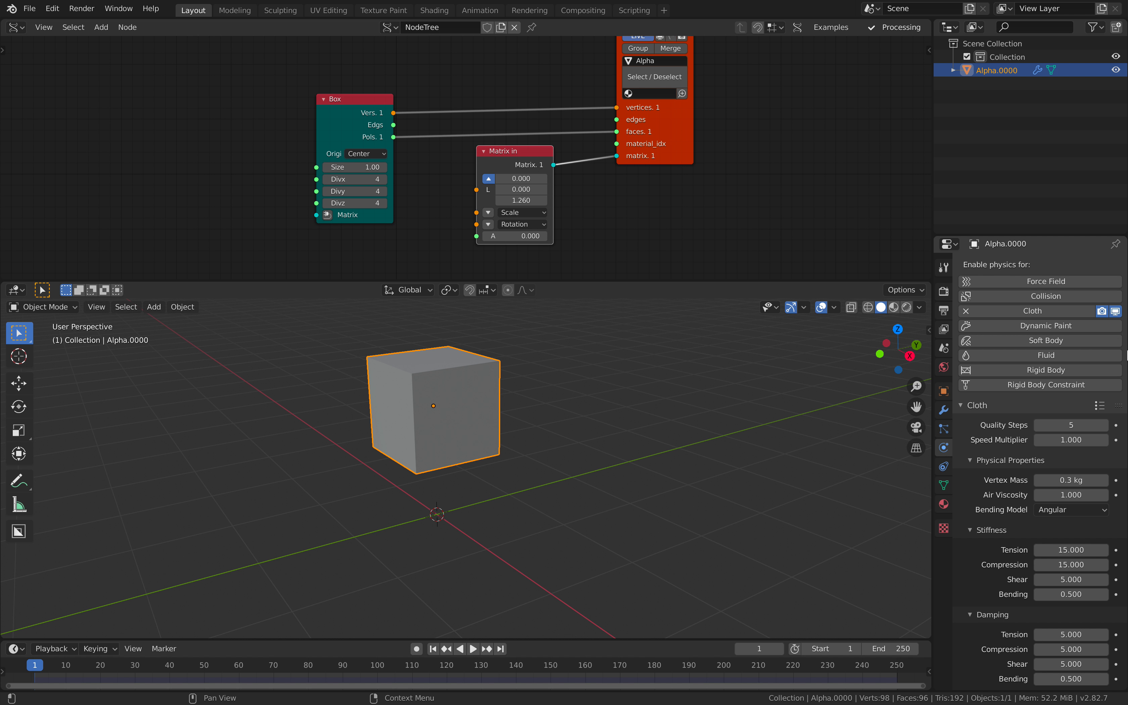
left_click_drag(1126, 378, 1126, 578)
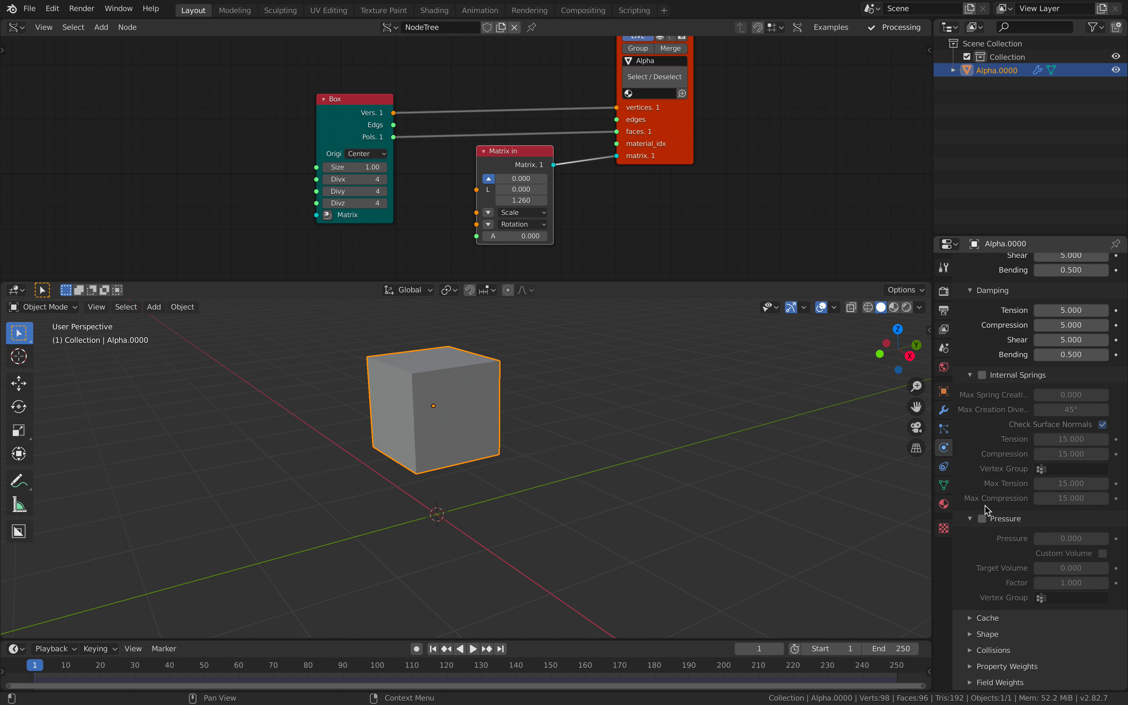
left_click(982, 519)
left_click(1063, 537)
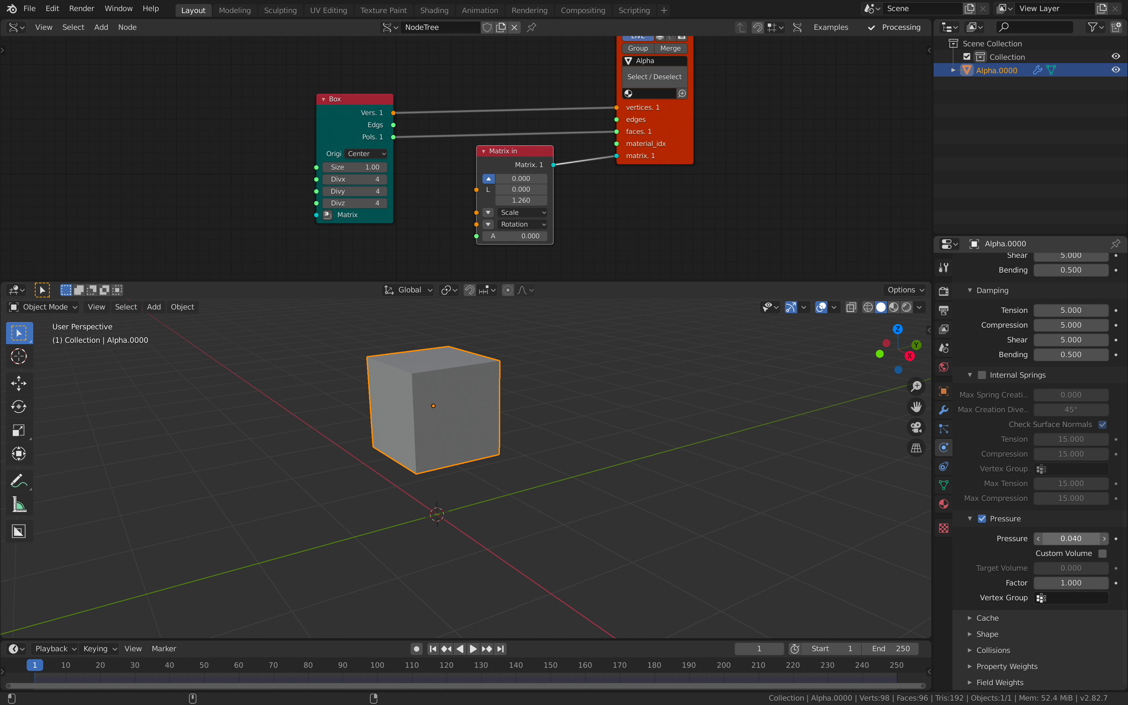
type("0.18")
key("Return")
- Expand the cloth's Shape and Collisions settings and enable Self Collisions
left_click(1006, 634)
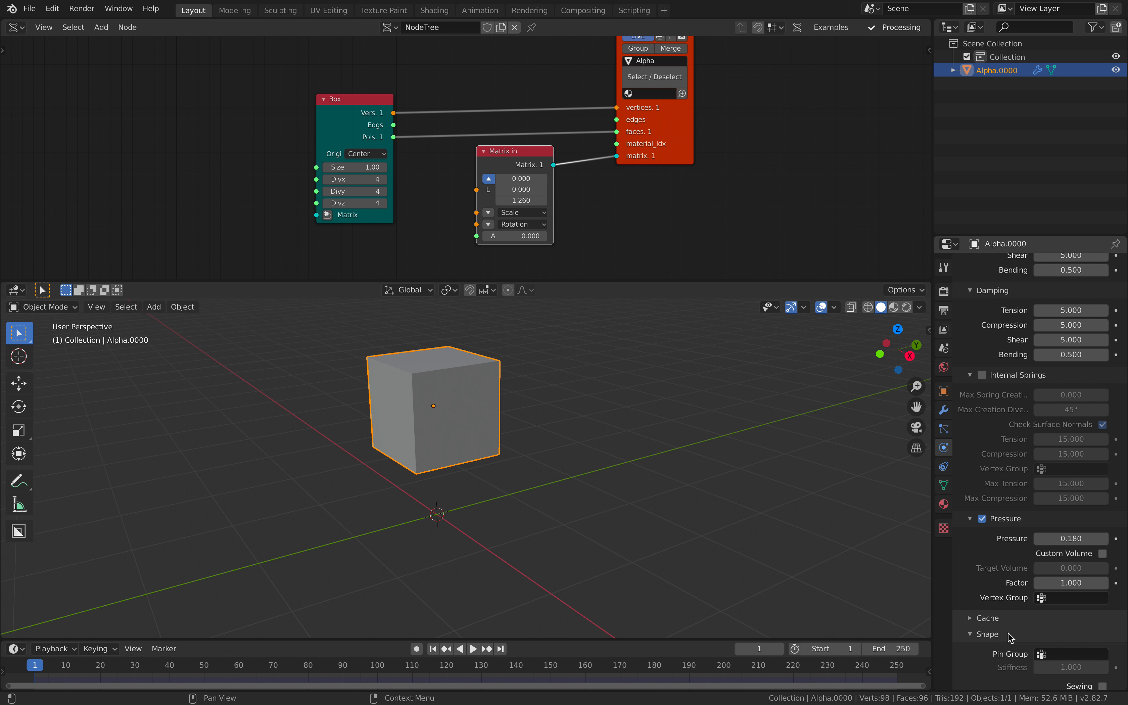
scroll(1021, 636, "down", 5)
left_click(1019, 649)
scroll(1019, 649, "down", 5)
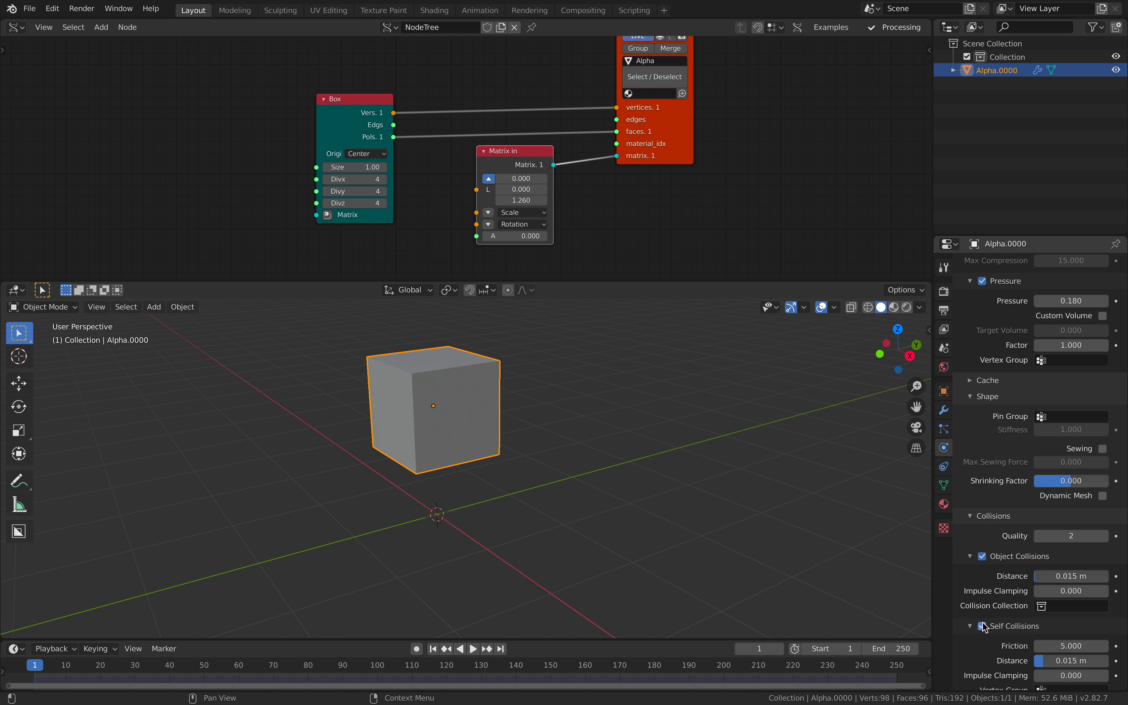
left_click(982, 626)
- Add a mesh cube to the scene as the base beneath the cloth box
scroll(618, 422, "left", 2)
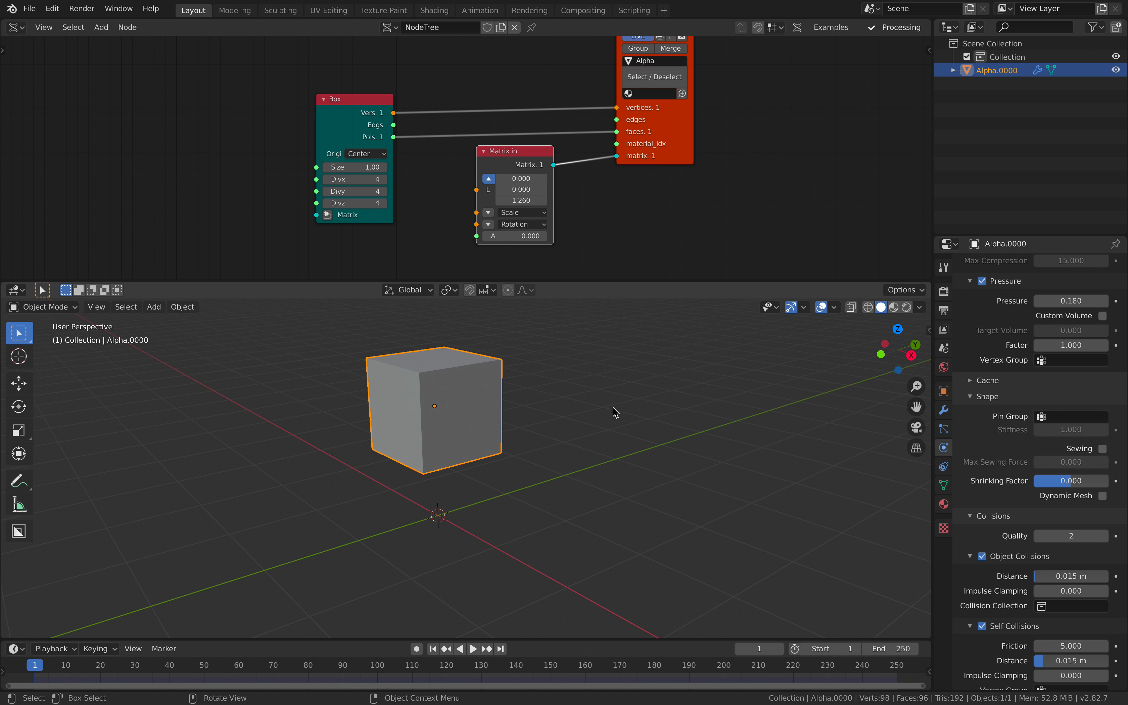
scroll(617, 406, "left", 2)
key("shift+a")
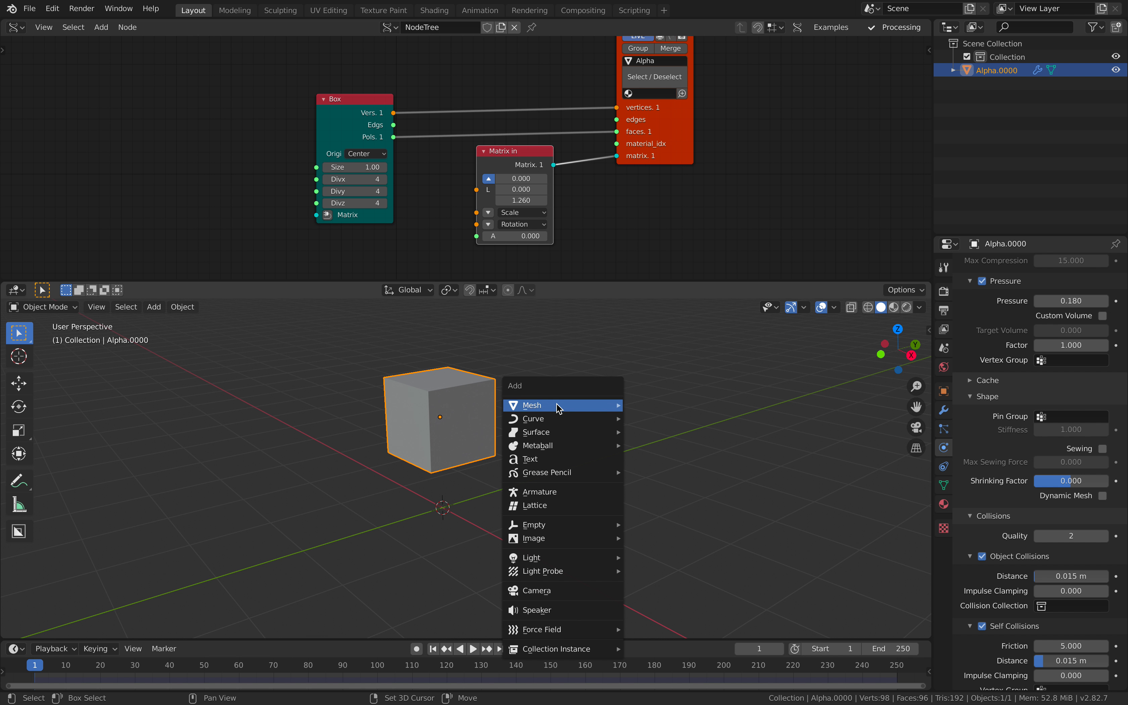
mouse_move(564, 405)
left_click(655, 419)
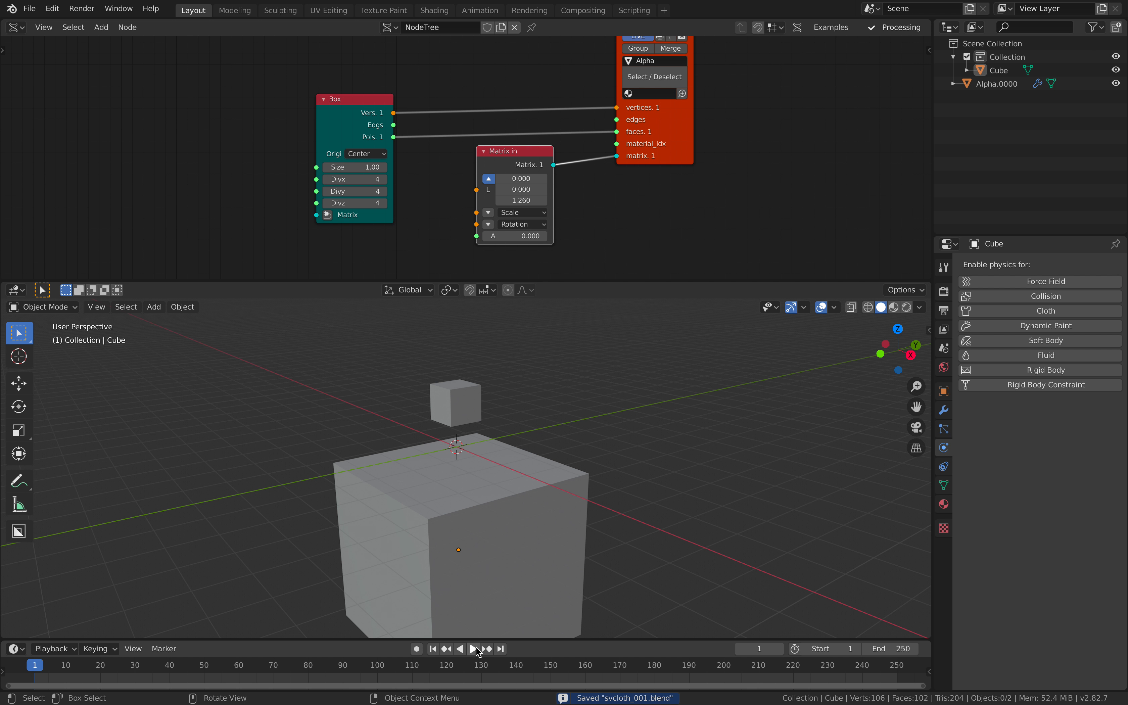
- Play the cloth simulation briefly, stop it and return to the first frame
left_click(476, 650)
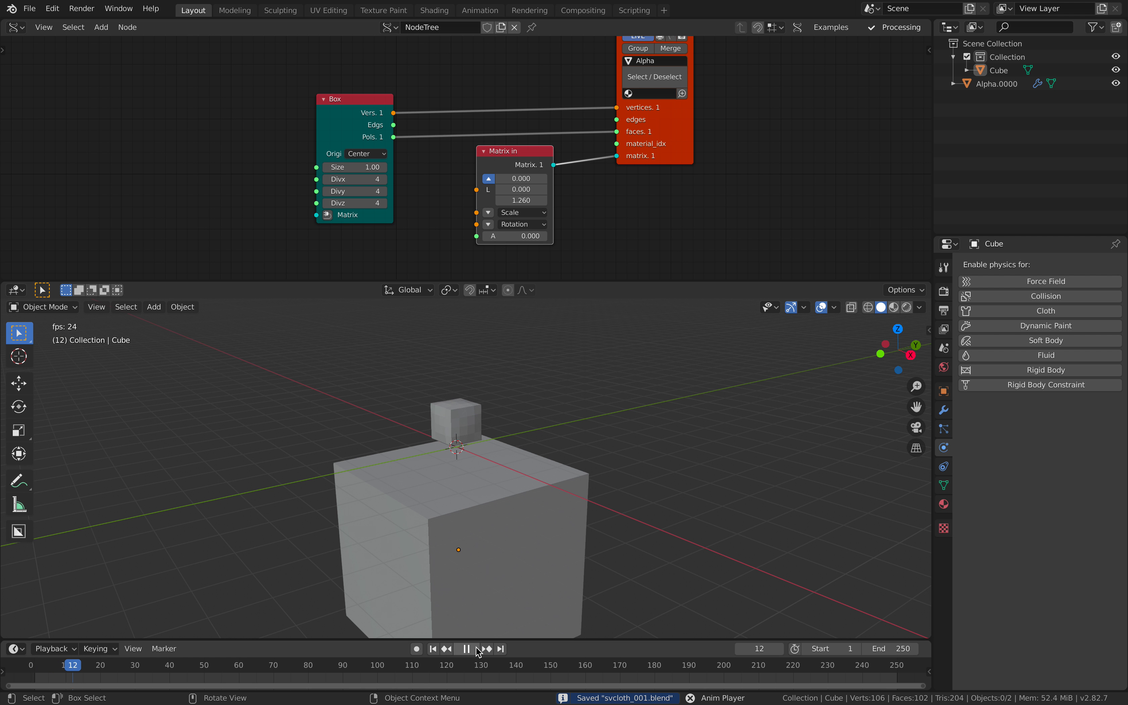
left_click(466, 648)
left_click(432, 649)
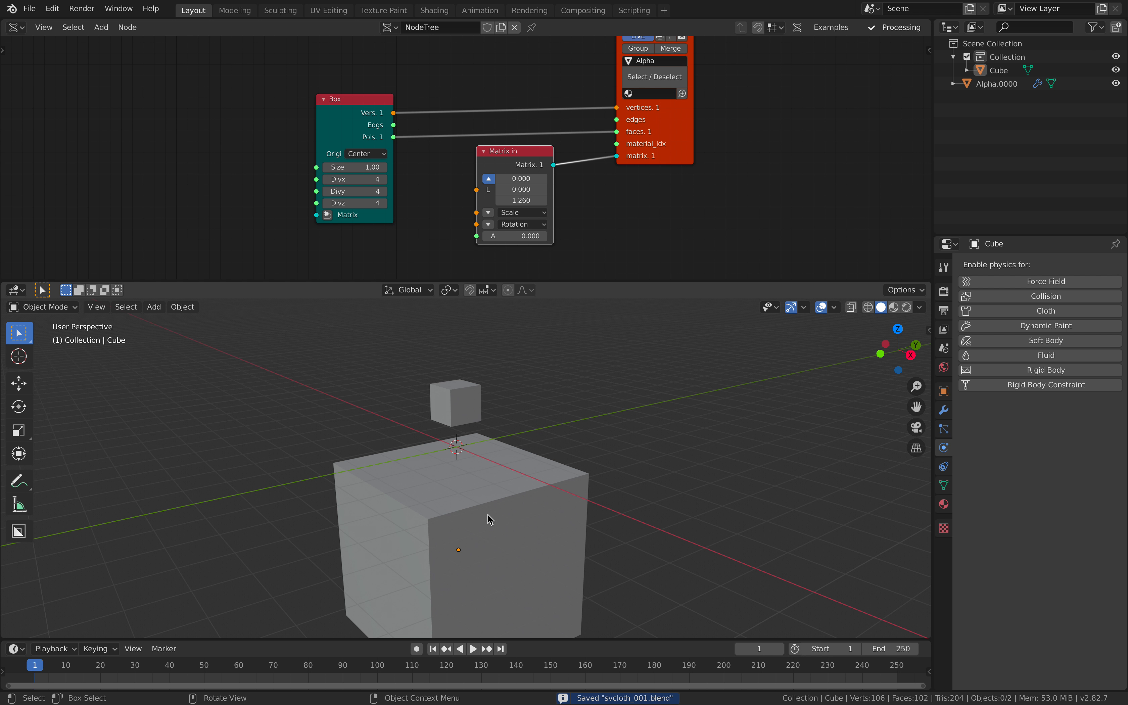
- Enable Collision physics on the large cube beneath the cloth box
left_click(488, 516)
left_click(1024, 296)
middle_click_drag(569, 510, 491, 469)
scroll(477, 419, "up", 2)
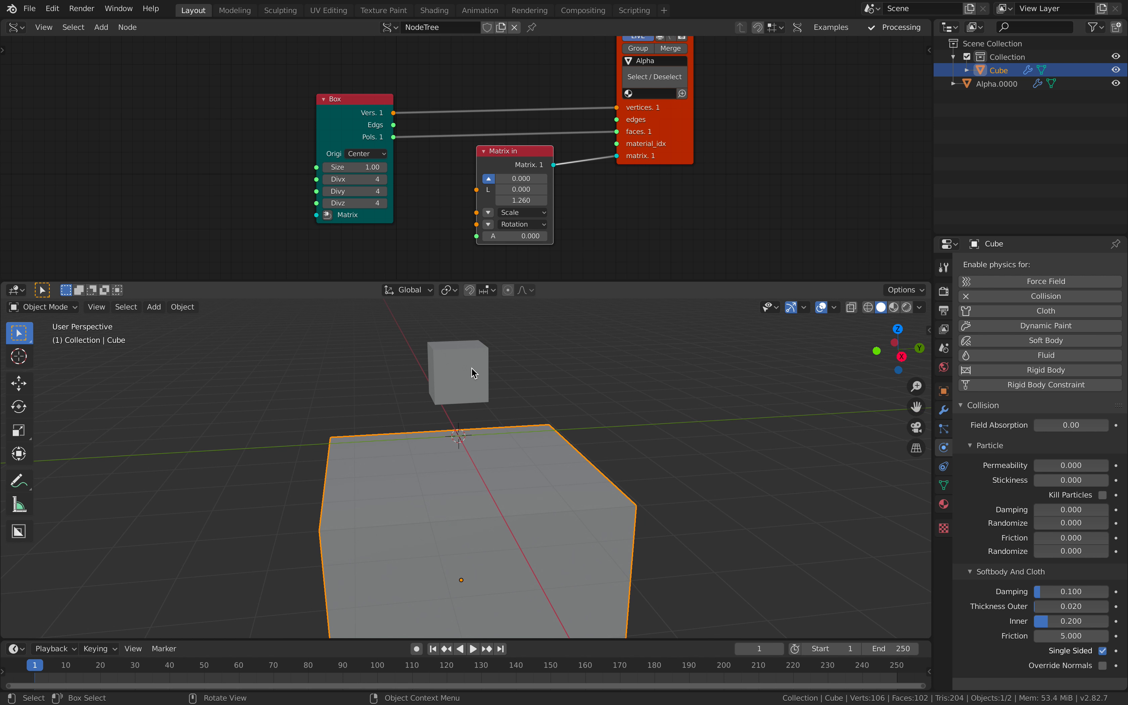
- Select the small cloth box and play its simulation twice from the first frame to check the collision with the large cube
left_click(471, 369)
middle_click_drag(487, 377, 584, 408)
left_click(473, 649)
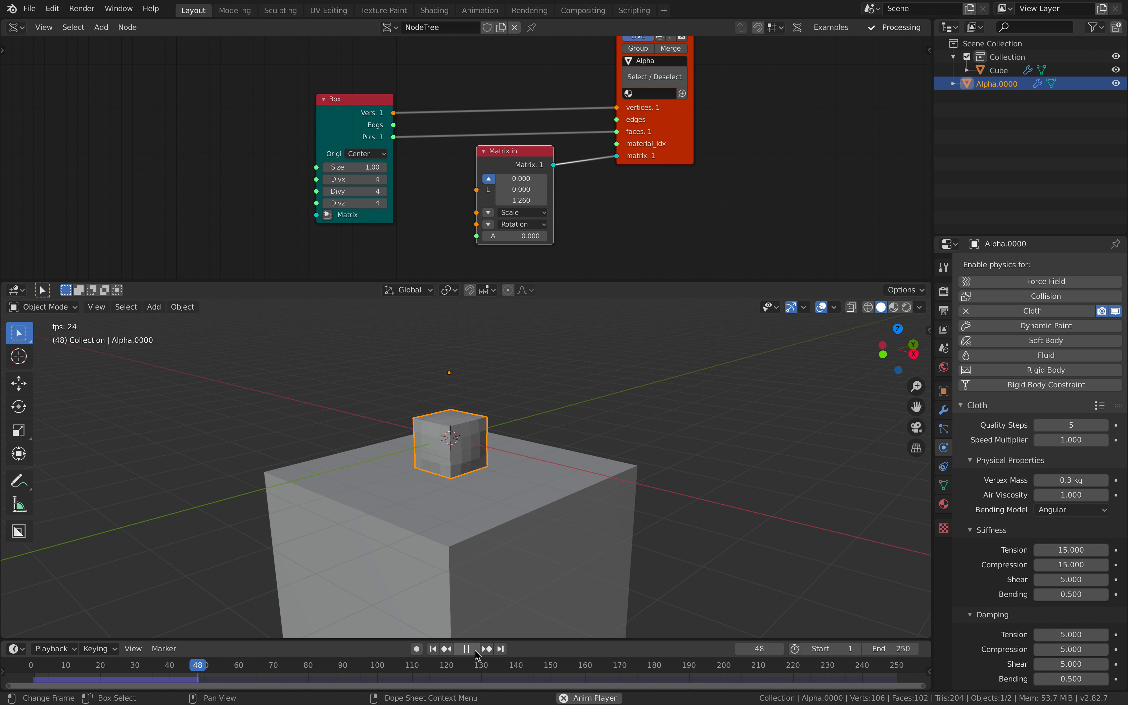
left_click(466, 648)
left_click(434, 649)
left_click(472, 649)
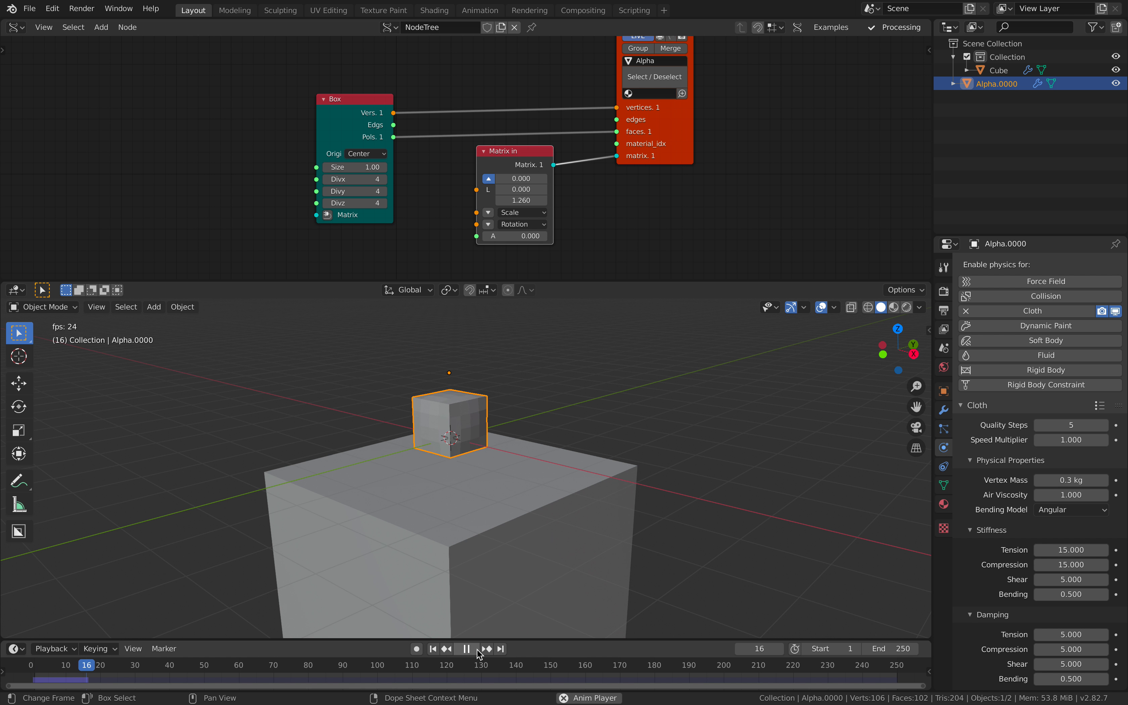
left_click(477, 649)
- Save the file and spread the viewer, Matrix in and Box nodes apart in the node tree
middle_click_drag(548, 498, 535, 498)
key("ctrl+s")
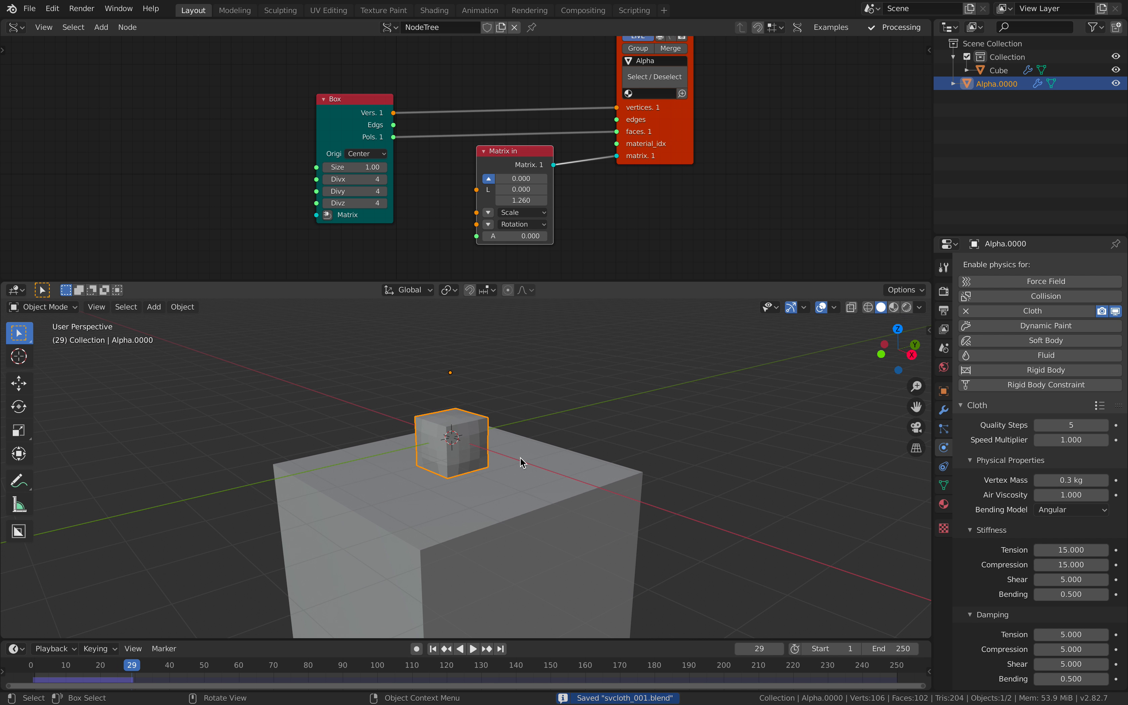
left_click_drag(675, 146, 704, 132)
left_click_drag(511, 167, 569, 154)
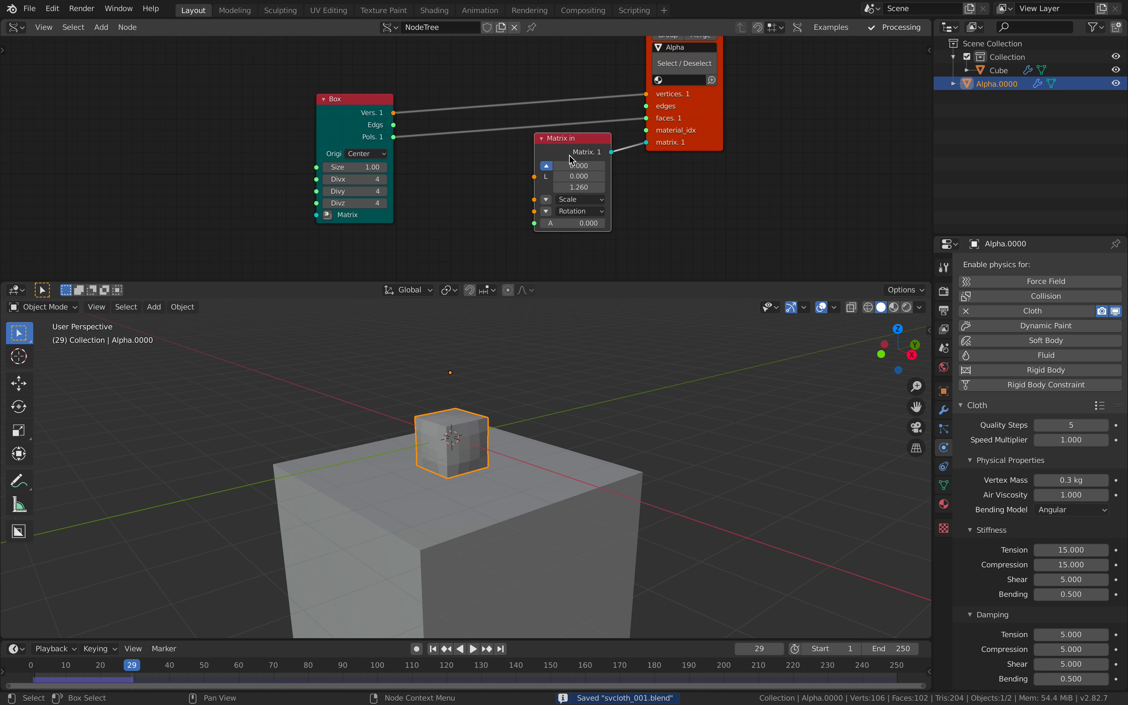
left_click_drag(345, 106, 295, 65)
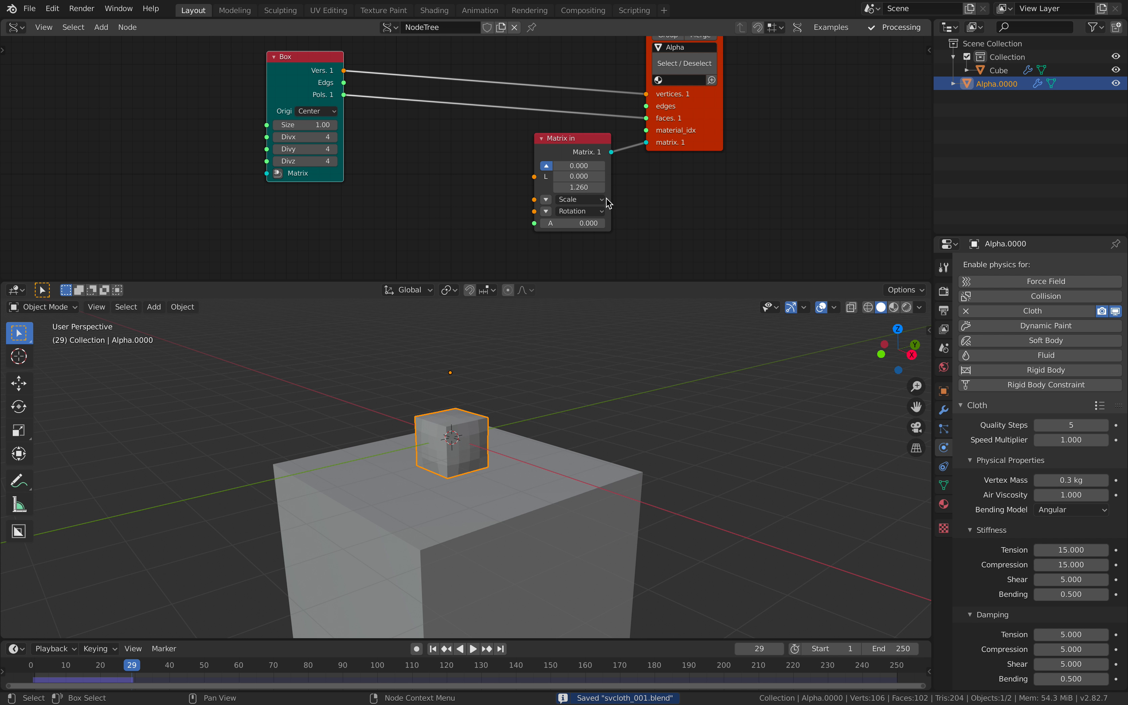
- Drive the Matrix in node's rotation with a new Random Vector MK2 node and an angle of 35.22
left_click(546, 212)
middle_click_drag(419, 187, 419, 185)
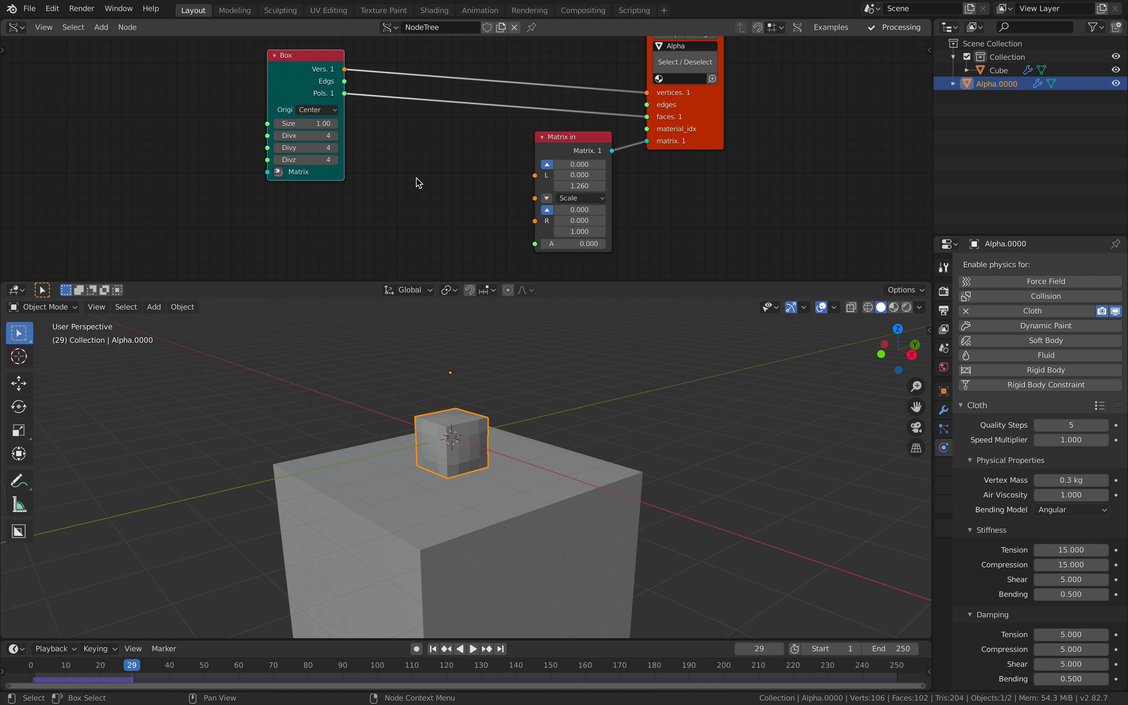
key("shift+a")
left_click(417, 179)
type("random")
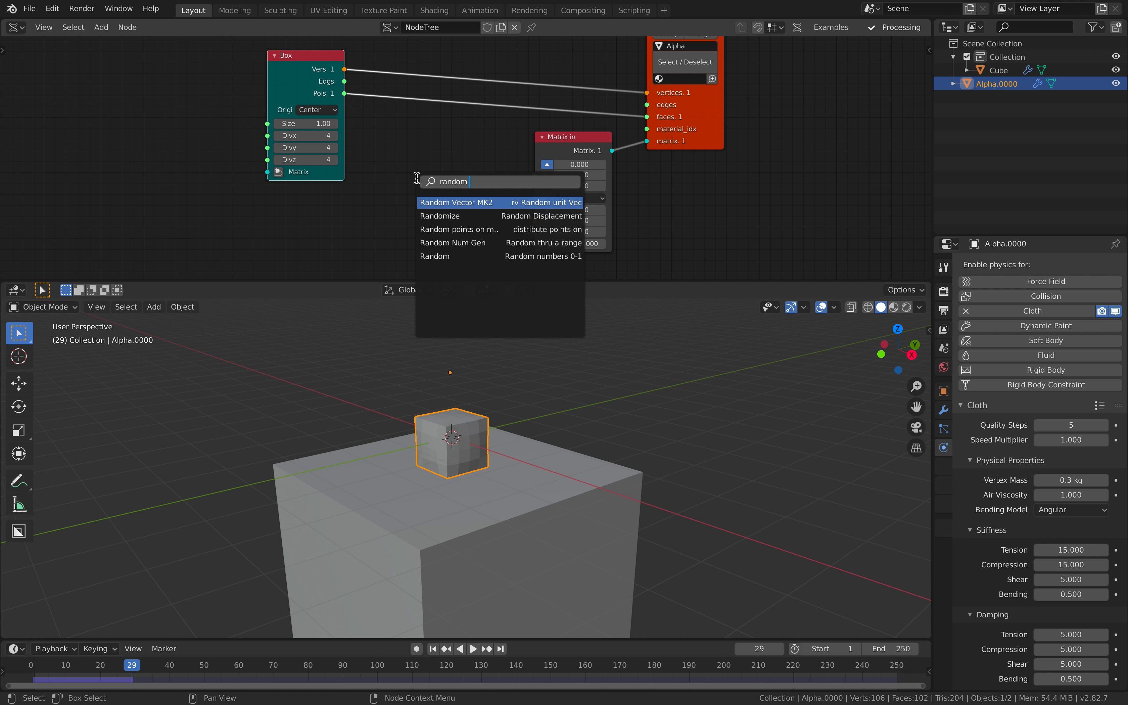
left_click(437, 202)
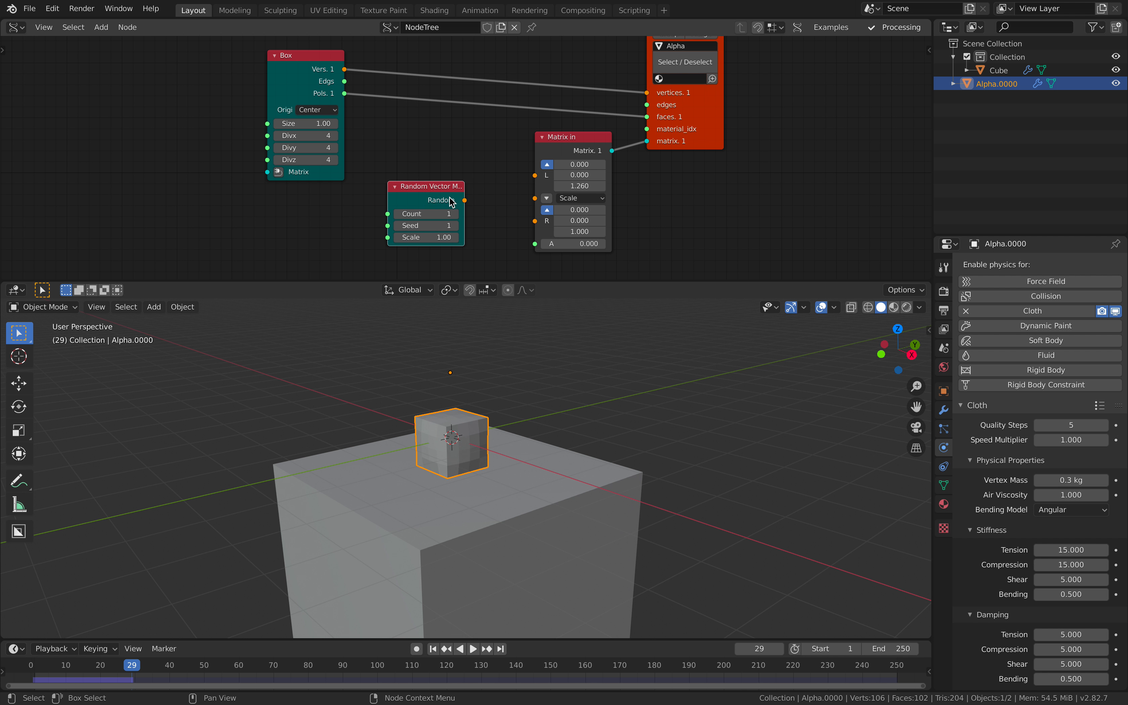
left_click_drag(465, 201, 602, 221)
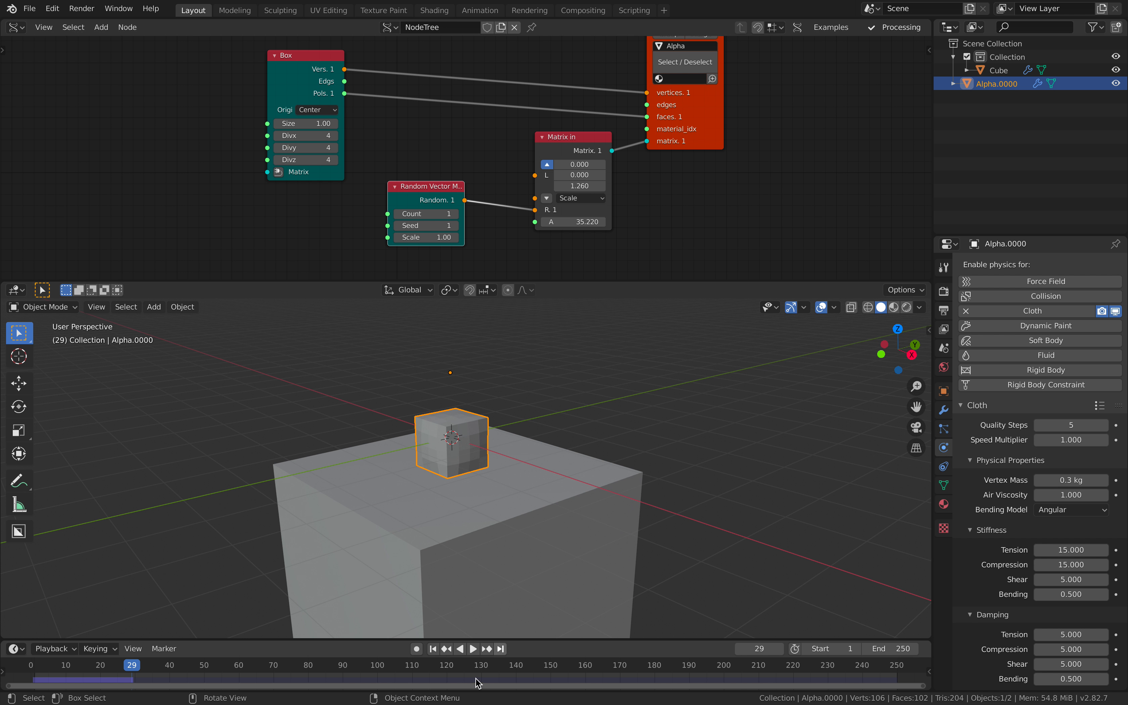
- Play the simulation of the rotated cloth box from the first frame and stop it once it has landed
left_click(433, 648)
middle_click_drag(490, 559, 422, 384)
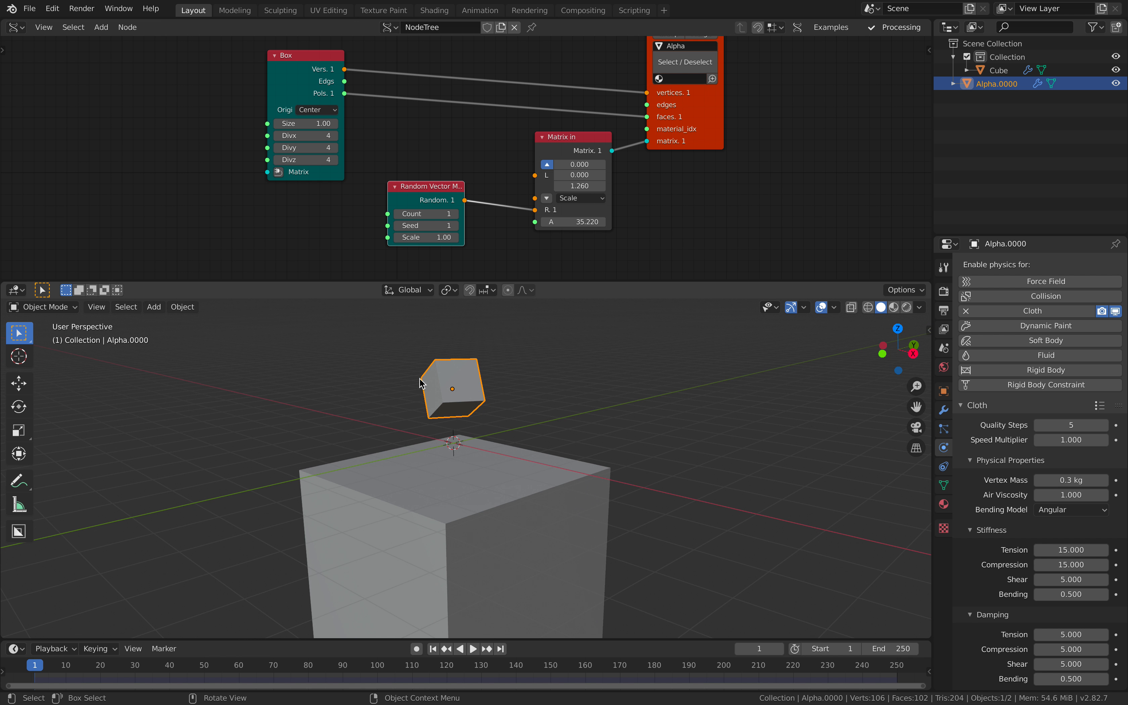
left_click(472, 649)
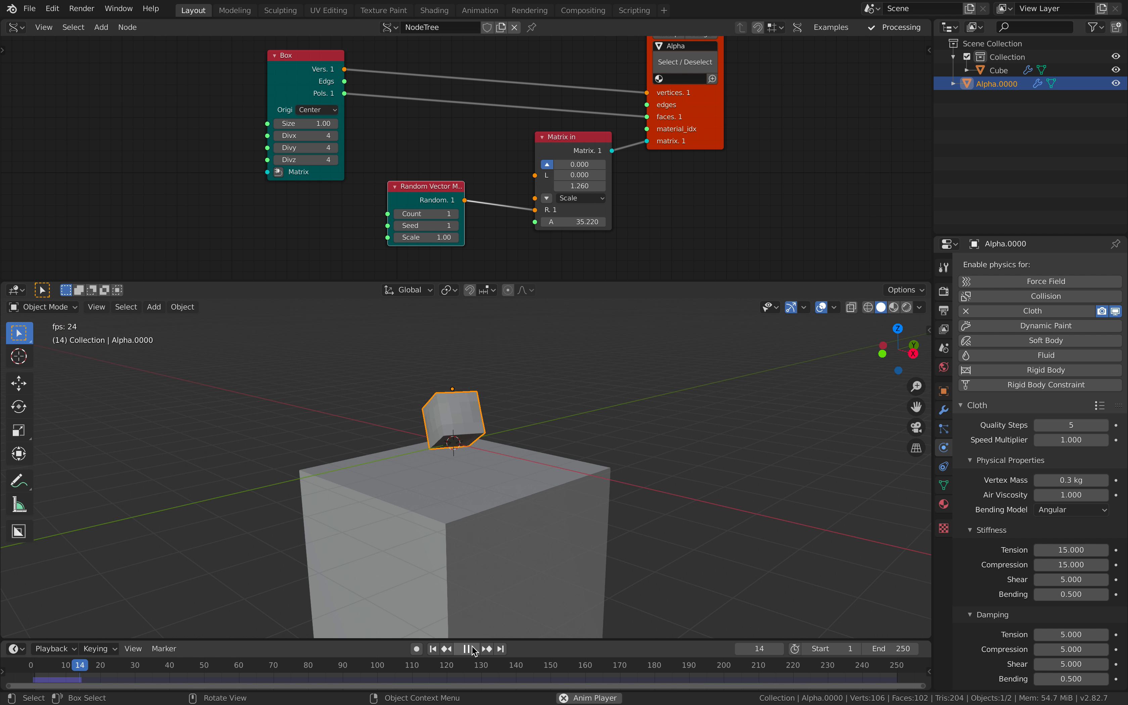
left_click(468, 648)
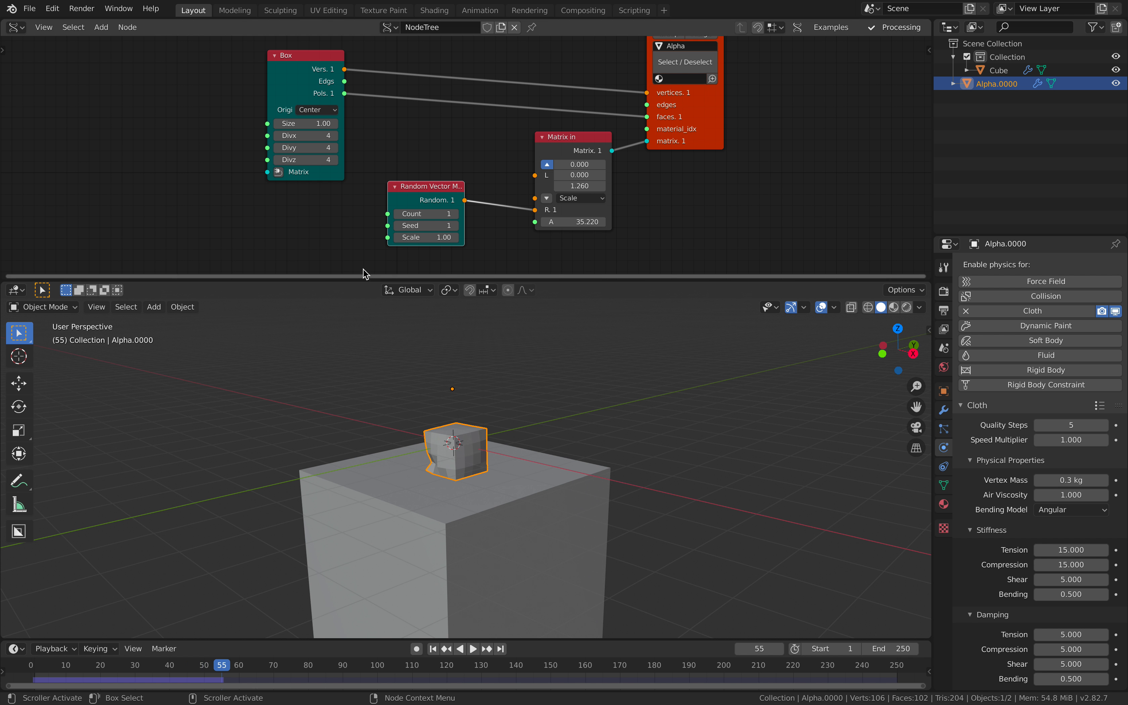
- Save the file with the randomly rotated cloth box setup
middle_click_drag(339, 230, 340, 227)
key("ctrl+s")
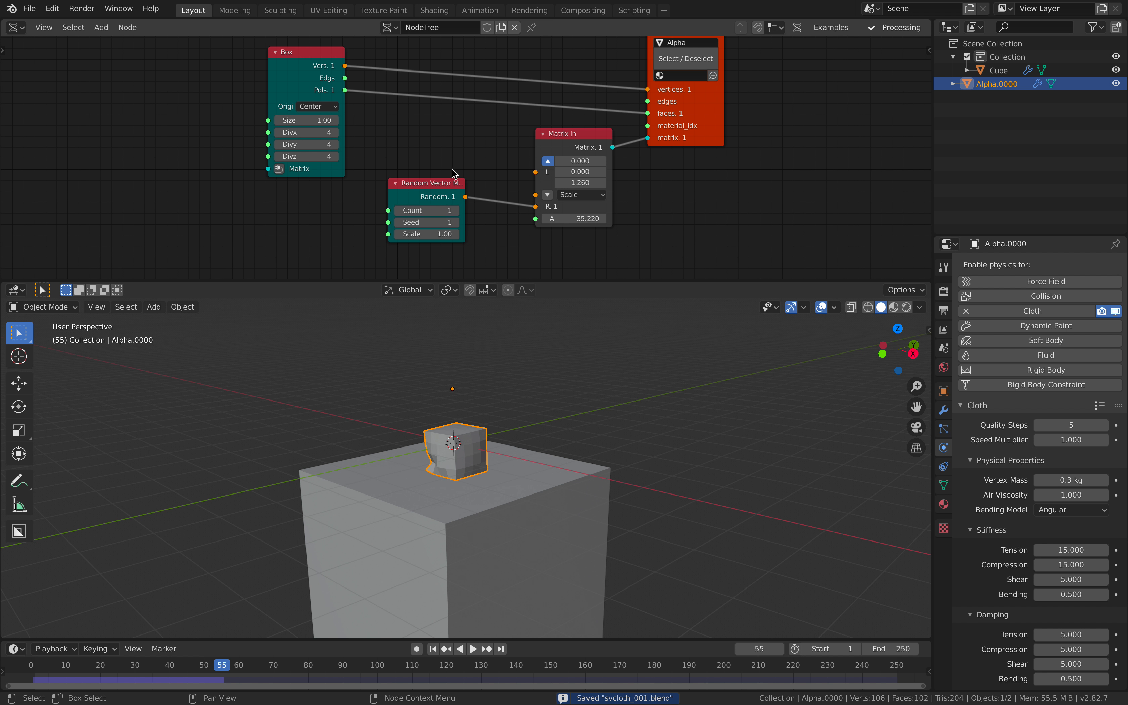
scroll(485, 126, "down", 1)
middle_click_drag(516, 414, 485, 409)
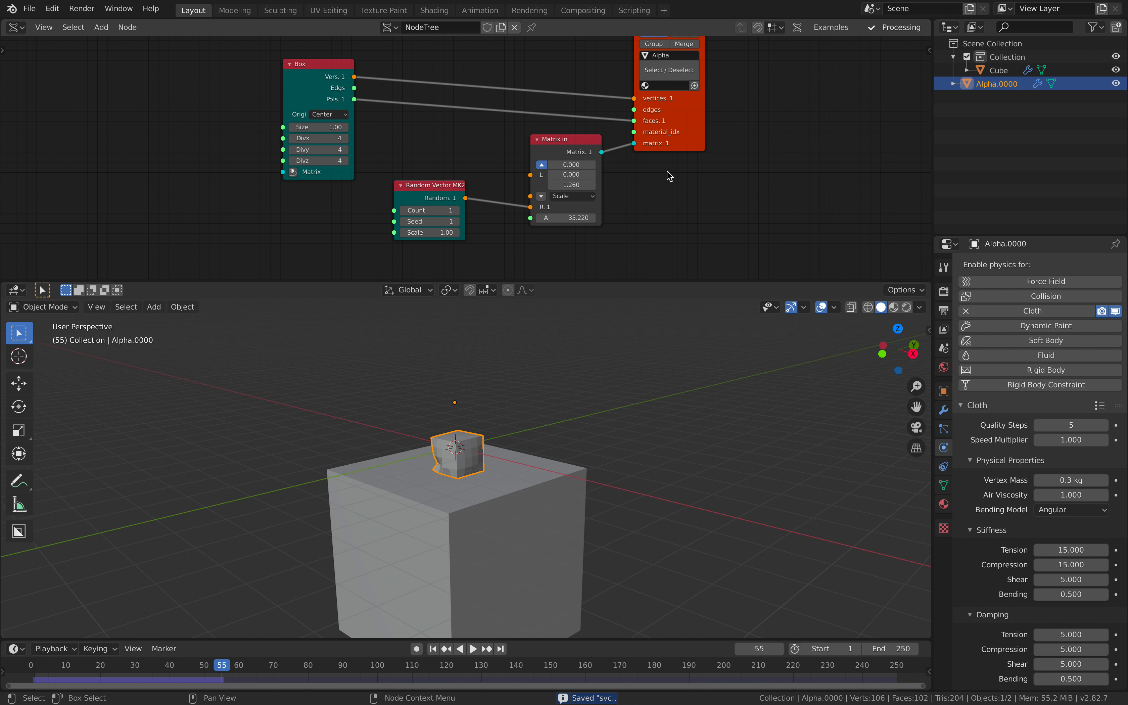
middle_click_drag(664, 175, 655, 194)
key("ctrl+s")
- Rearrange the viewer, Box, Matrix in and Random Vector nodes to make room between them for more nodes
left_click_drag(677, 150, 748, 138)
left_click_drag(335, 83, 379, 75)
left_click_drag(542, 168, 568, 183)
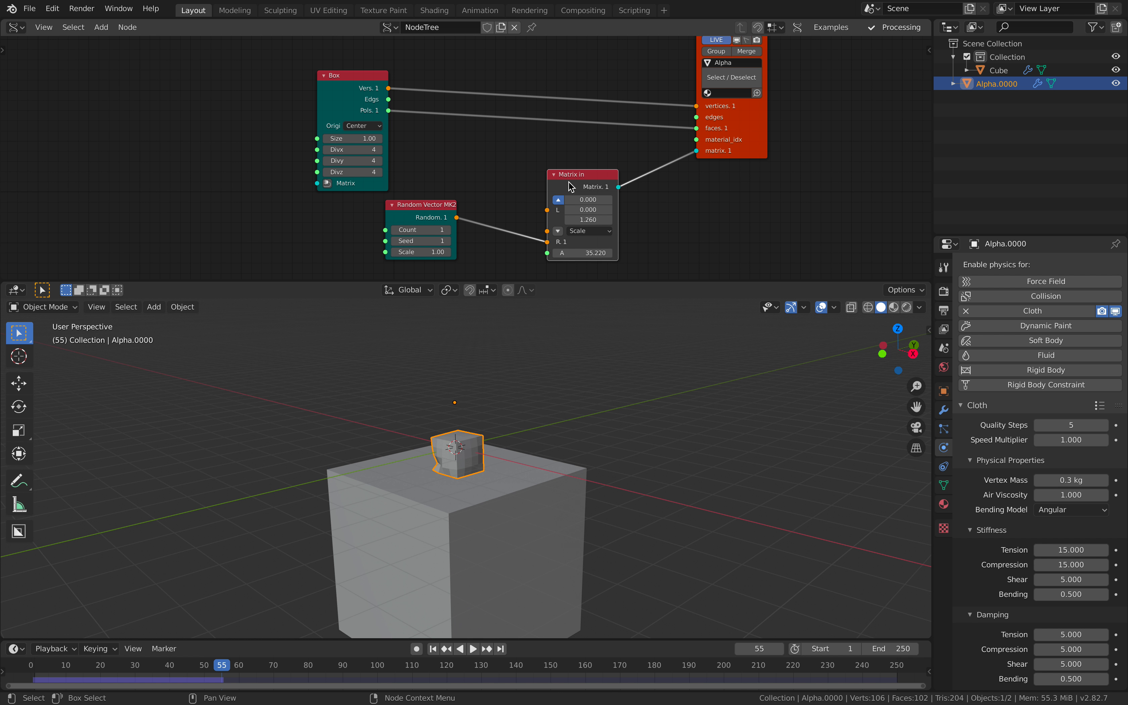
left_click_drag(437, 207, 395, 209)
middle_click_drag(395, 210, 391, 180)
left_click_drag(332, 66, 267, 46)
key("shift+a")
left_click(393, 110)
type("lin")
key("Return")
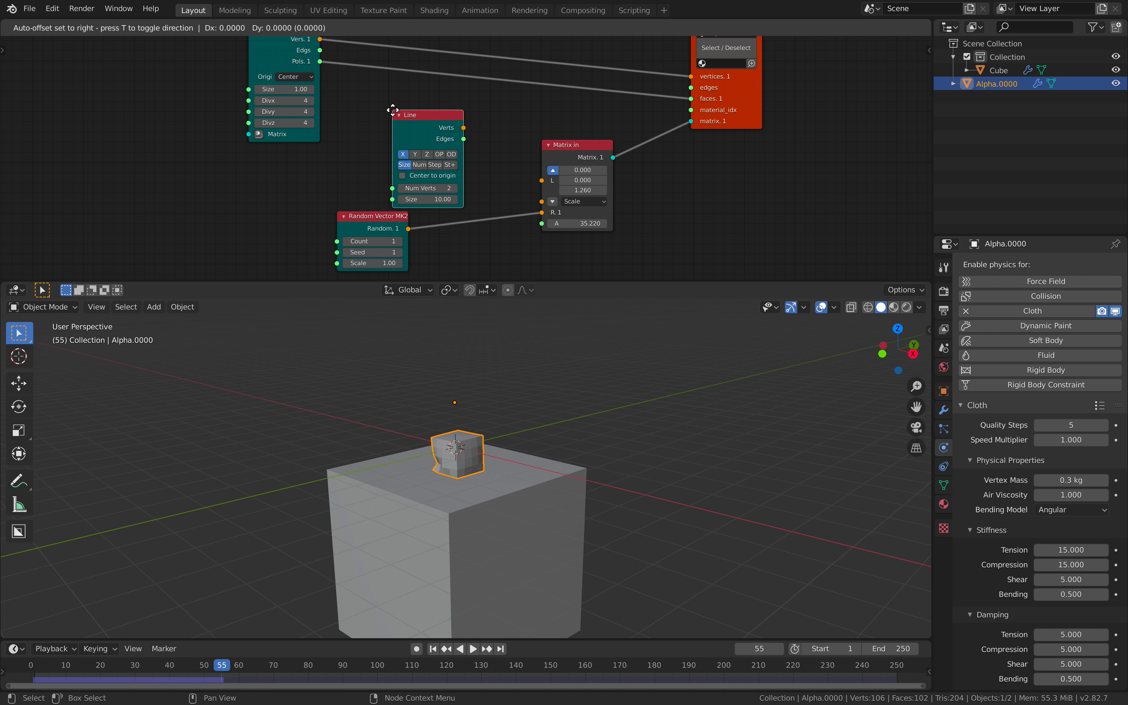
left_click(371, 112)
left_click(431, 185)
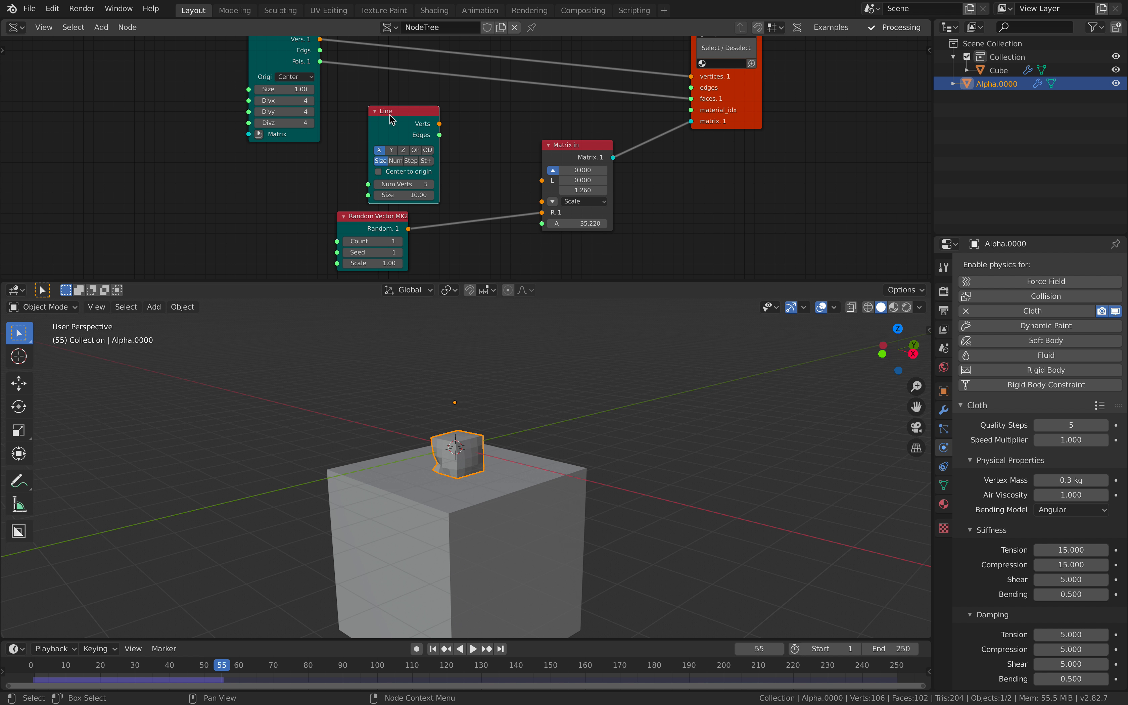
key("x")
- Move the Matrix in node closer to the viewer node and add a Vector in node before it
left_click_drag(573, 144, 613, 137)
key("shift+a")
left_click(461, 142)
type("ve")
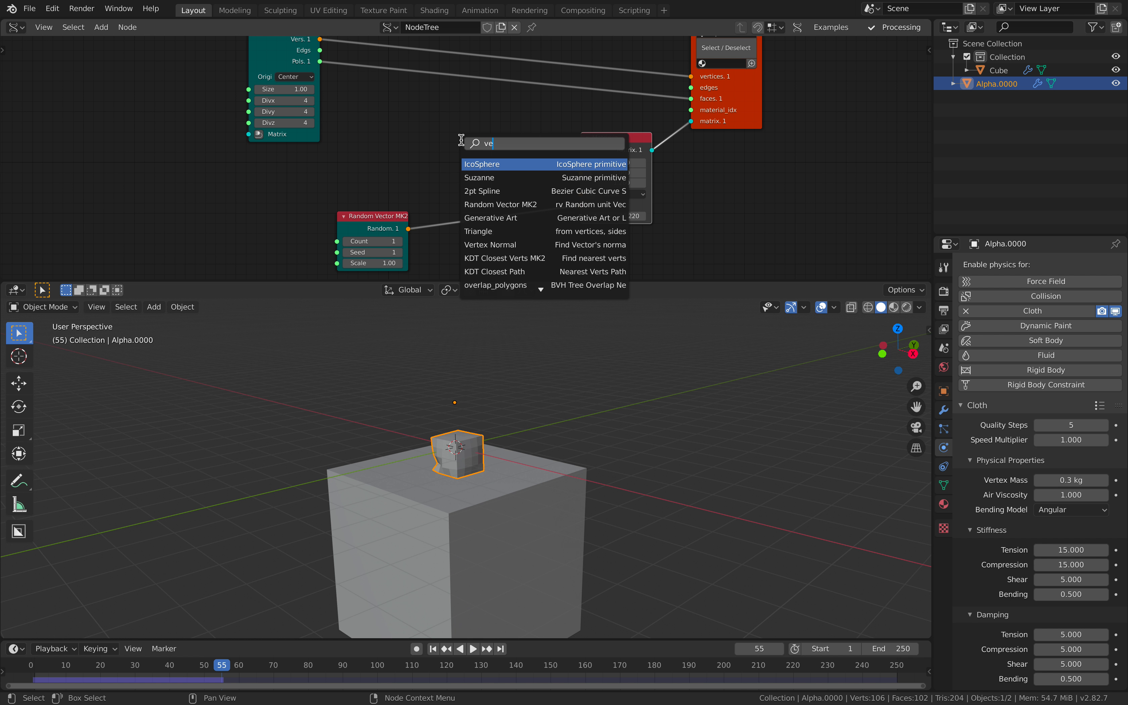
type("ctor i")
key("Return")
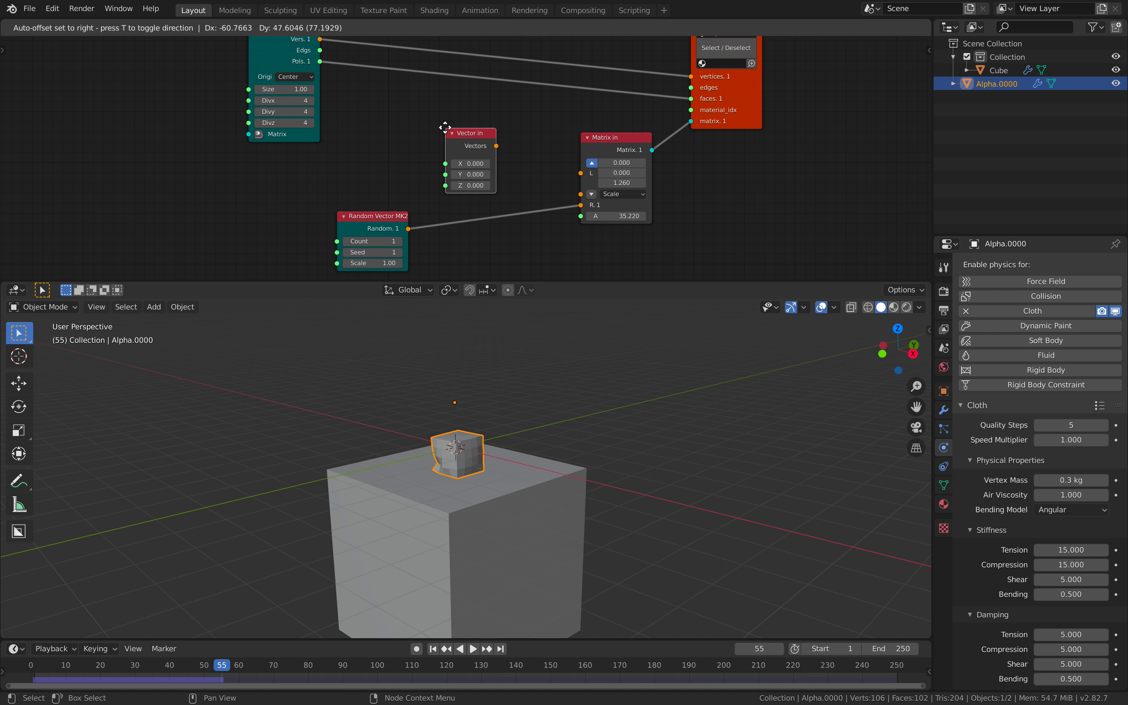
left_click(445, 127)
- Add a Number Range node before the Vector in node and switch it to Count mode
key("shift+a")
left_click(328, 151)
type("a")
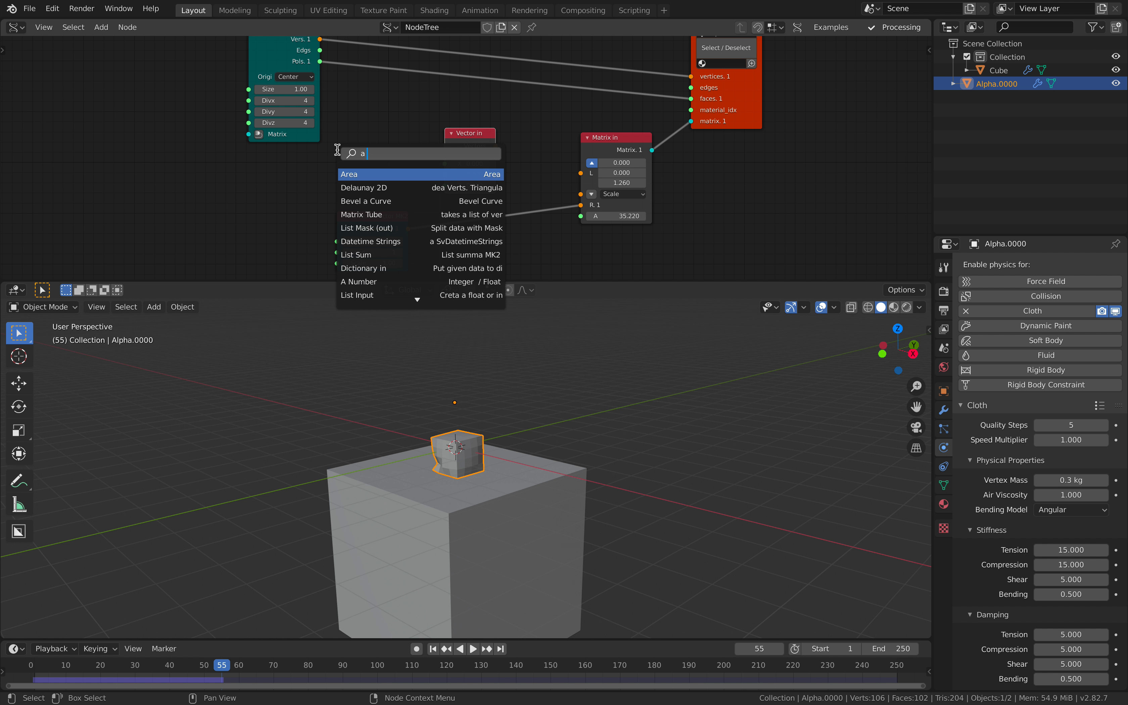
key("BackSpace")
type("ran")
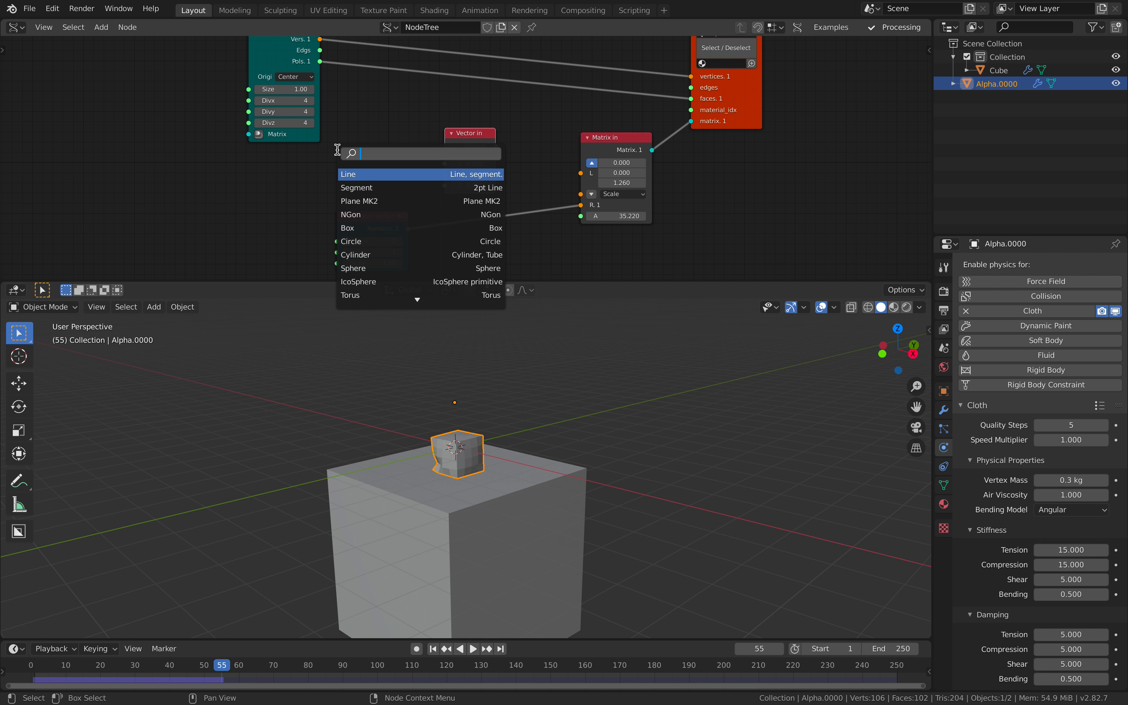
type("ge")
key("Return")
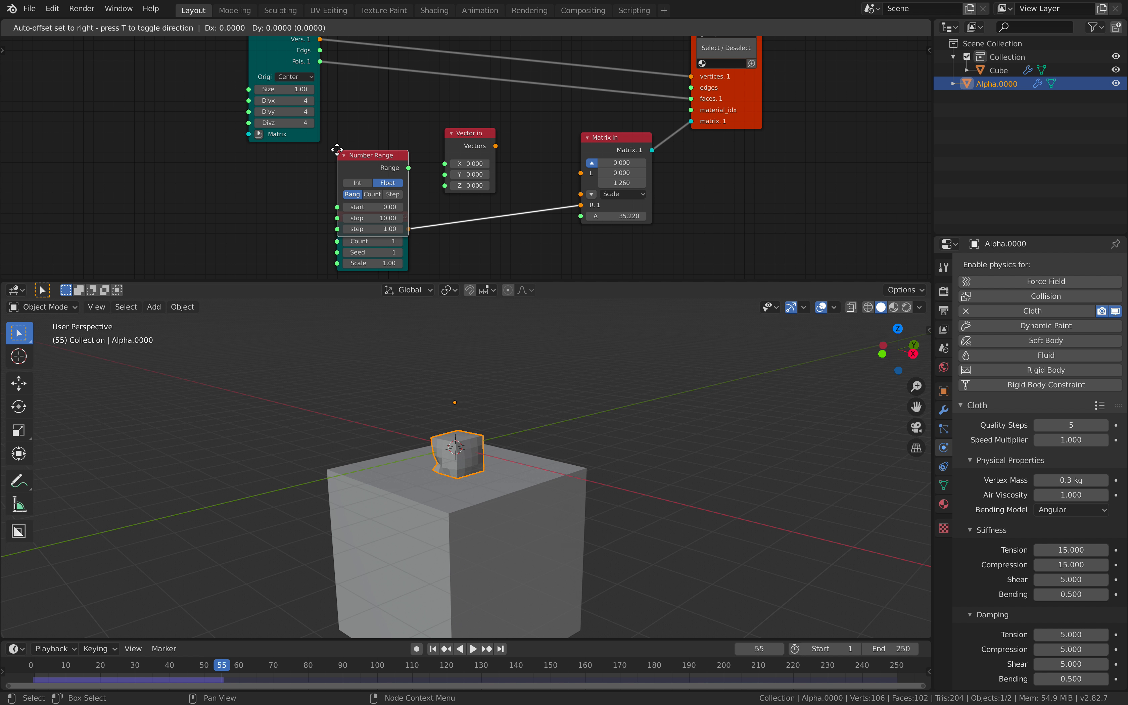
left_click(237, 182)
left_click(235, 177)
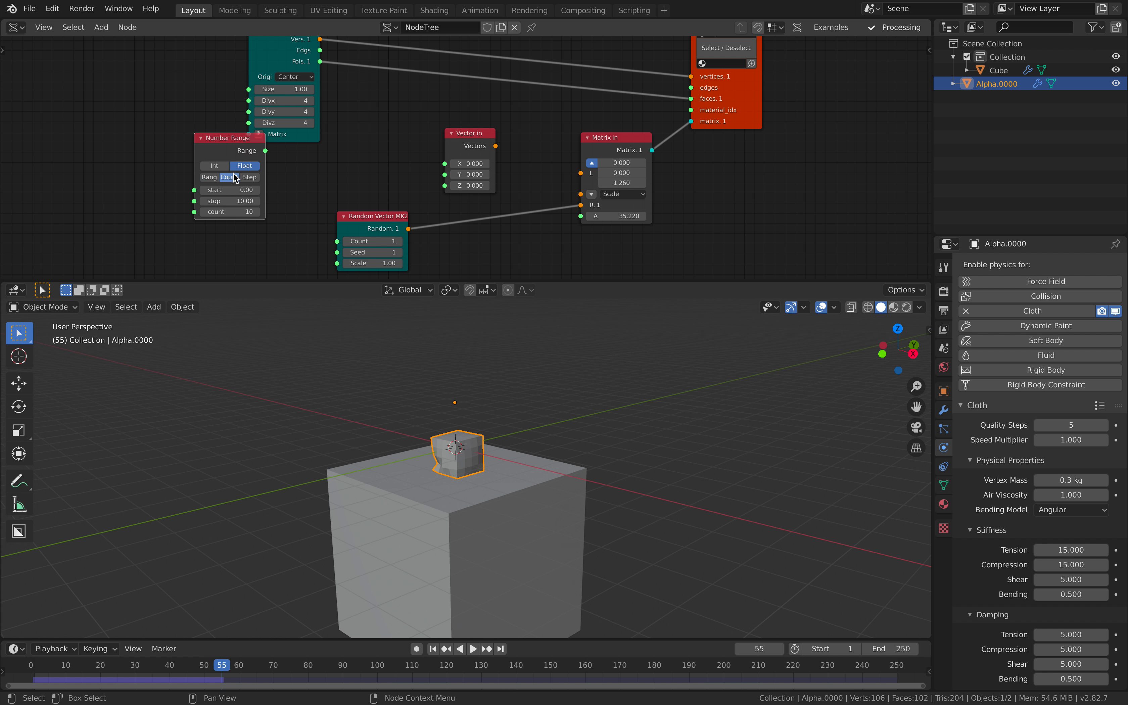
- Feed the Number Range, with count 1 and start 2.22, through Vector in's Z into the Matrix in location input
left_click_drag(231, 210, 213, 211)
left_click_drag(266, 150, 444, 186)
left_click_drag(495, 146, 580, 173)
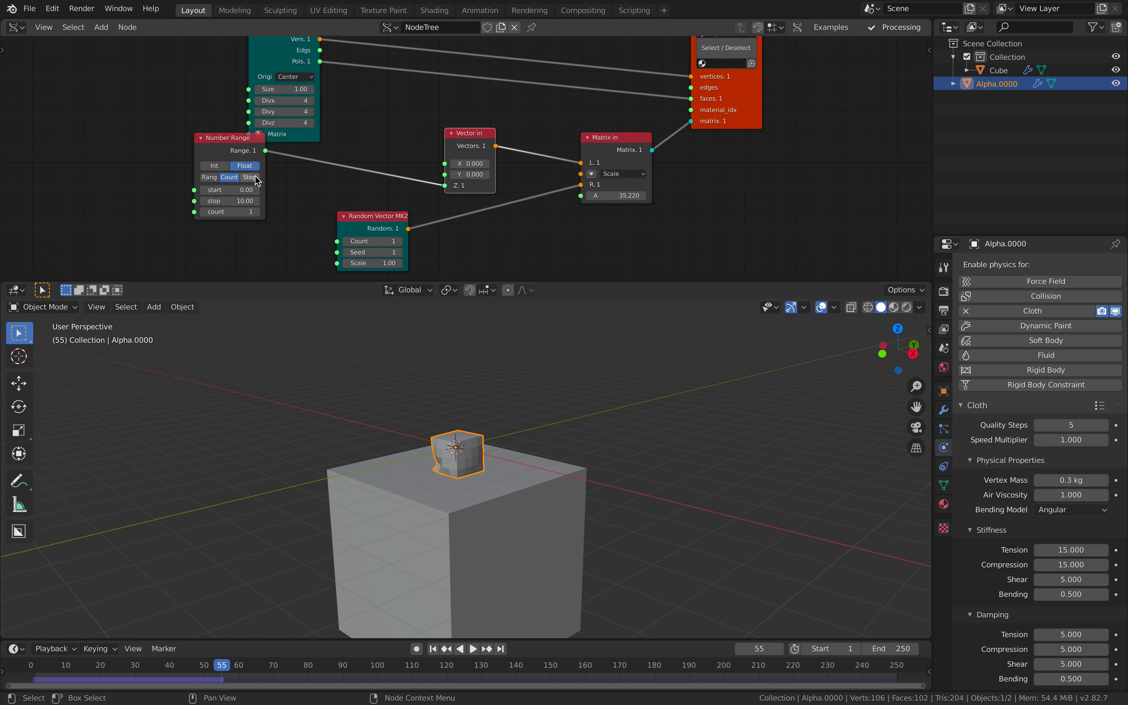
left_click_drag(231, 189, 246, 189)
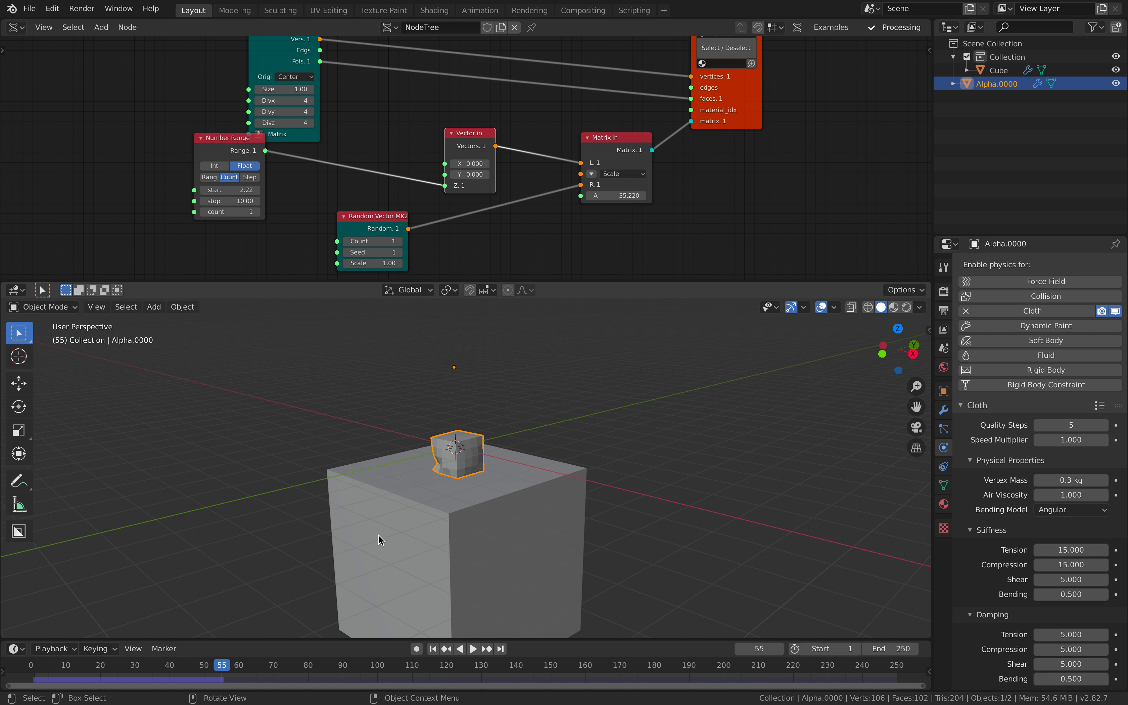
- Play the single box's cloth simulation from the first frame with its raised starting height
left_click(434, 649)
mouse_move(428, 398)
middle_mouse_down()
mouse_move(457, 395)
mouse_move(431, 399)
middle_mouse_up()
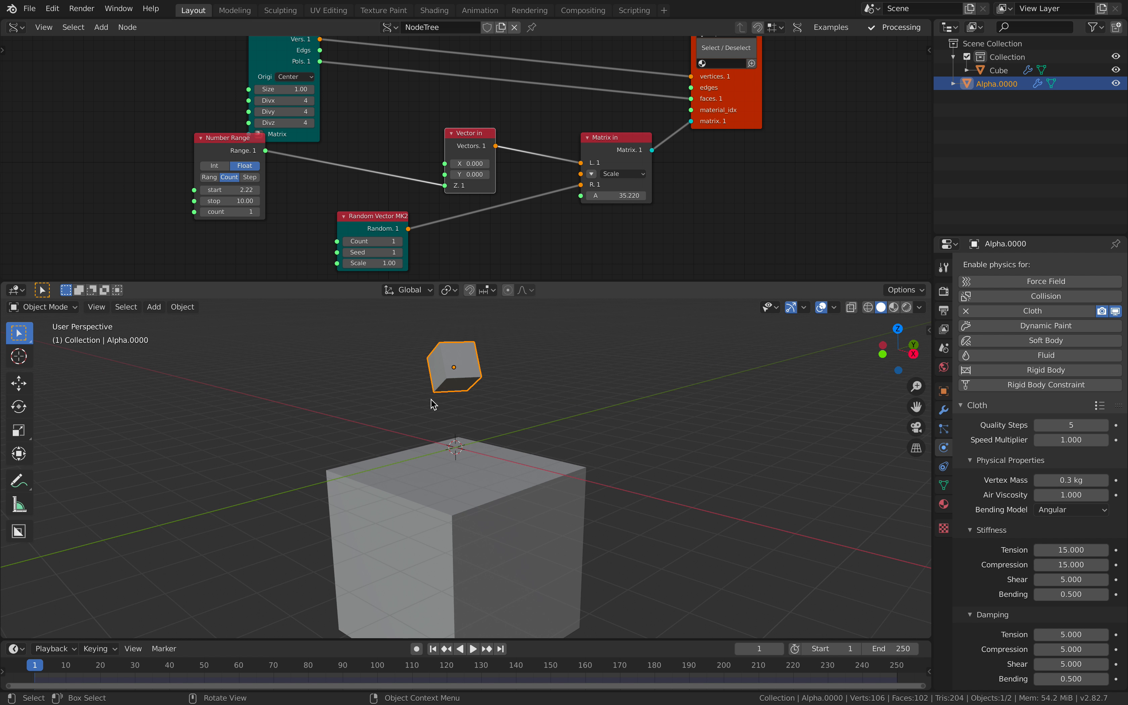
key("space")
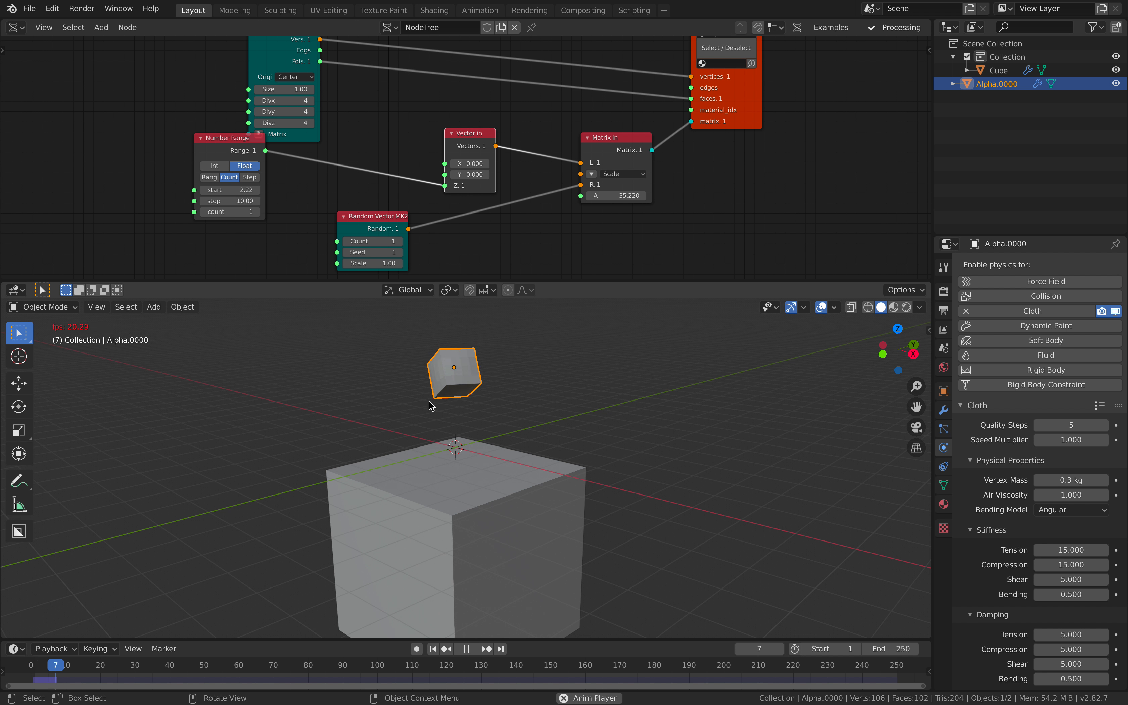
- Raise the Number Range count to 3, stop the playback and return to the first frame
left_click(258, 211)
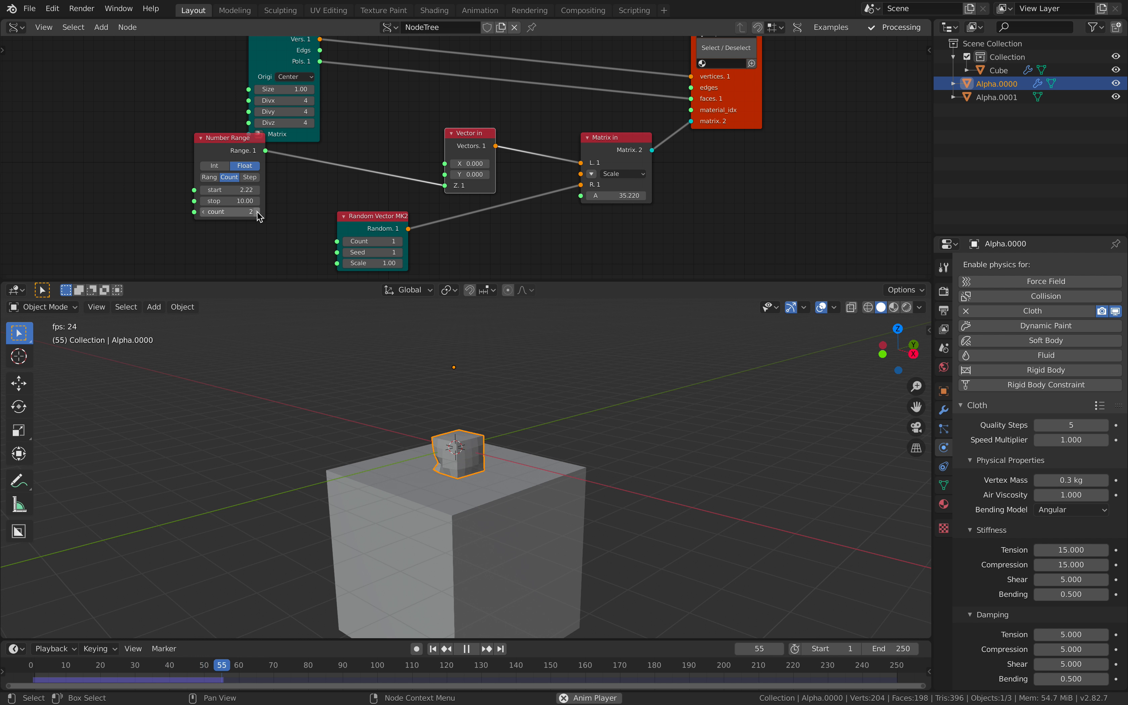
left_click(257, 211)
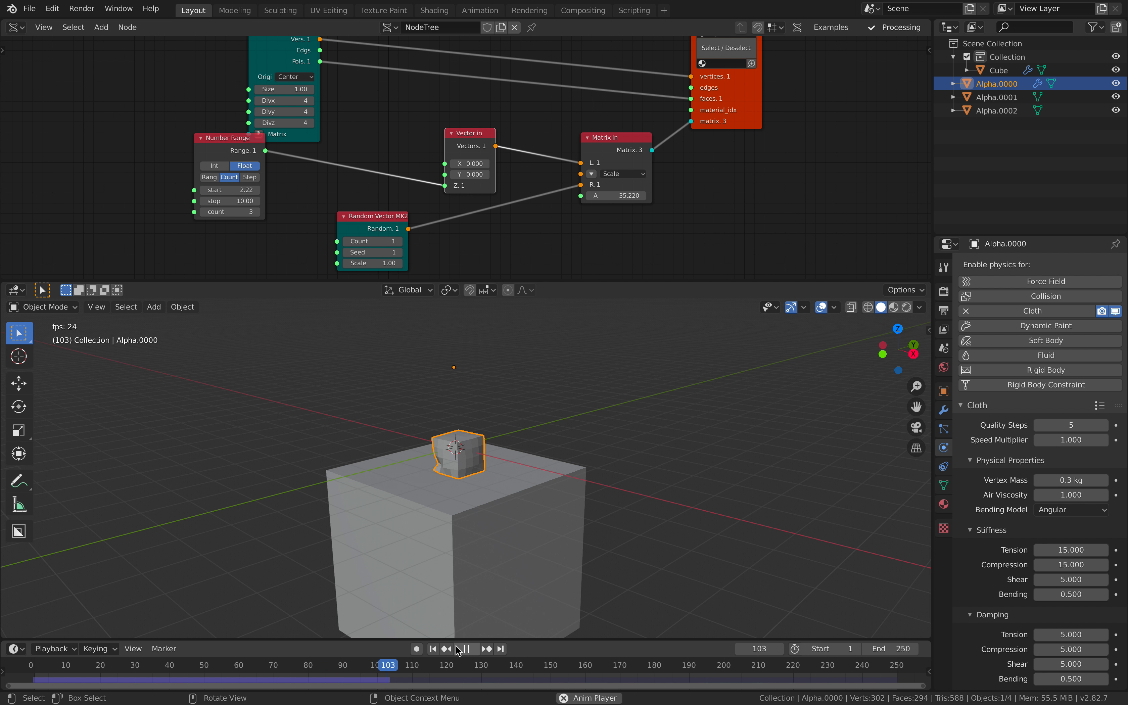
left_click(466, 648)
left_click(432, 648)
- Move the Box node clear of the Number Range node and enable Merge on the viewer node
middle_click_drag(617, 214, 609, 234)
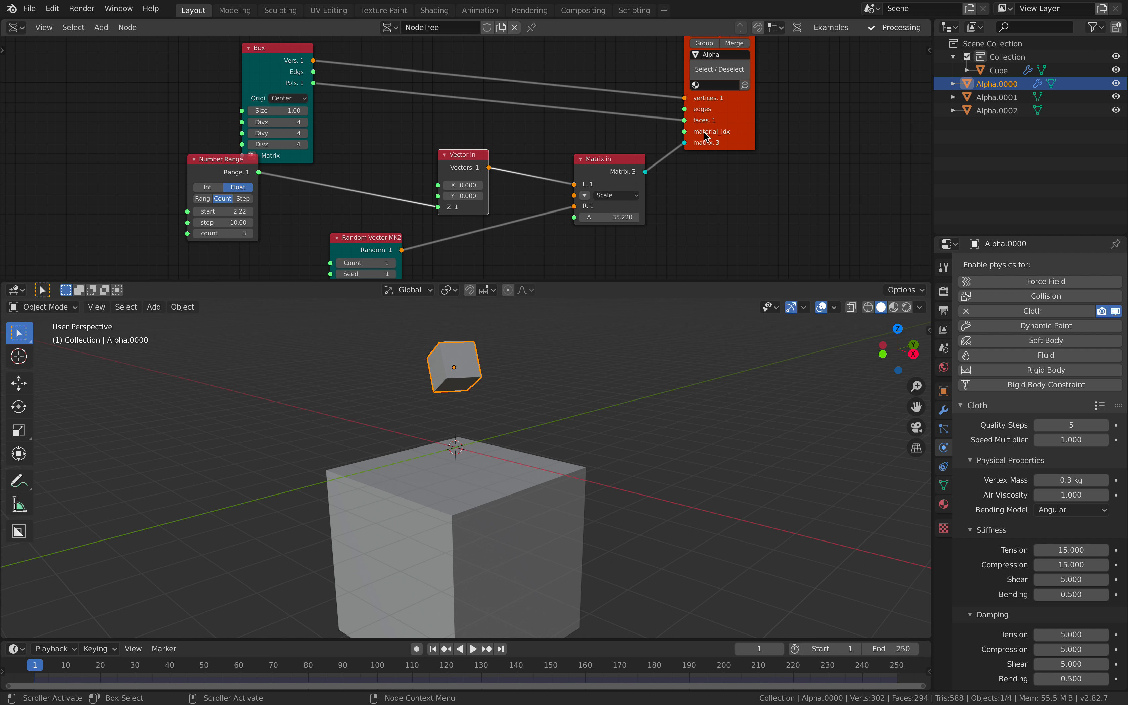
left_click_drag(704, 135, 710, 119)
middle_click_drag(361, 80, 279, 137)
scroll(280, 137, "down", 1)
left_click_drag(201, 106, 370, 60)
left_click(631, 88)
- Play the simulation of the three merged cloth boxes, return to the first frame and save the file
middle_click_drag(457, 620, 473, 621)
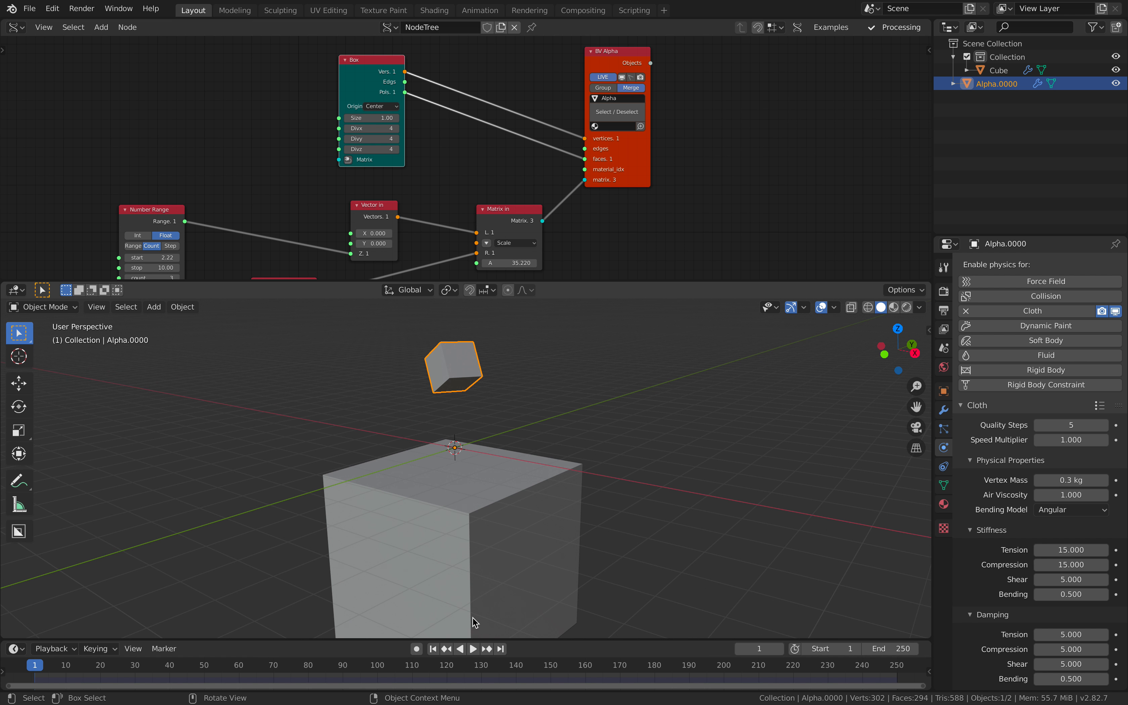
left_click(472, 649)
middle_click_drag(225, 231, 236, 183)
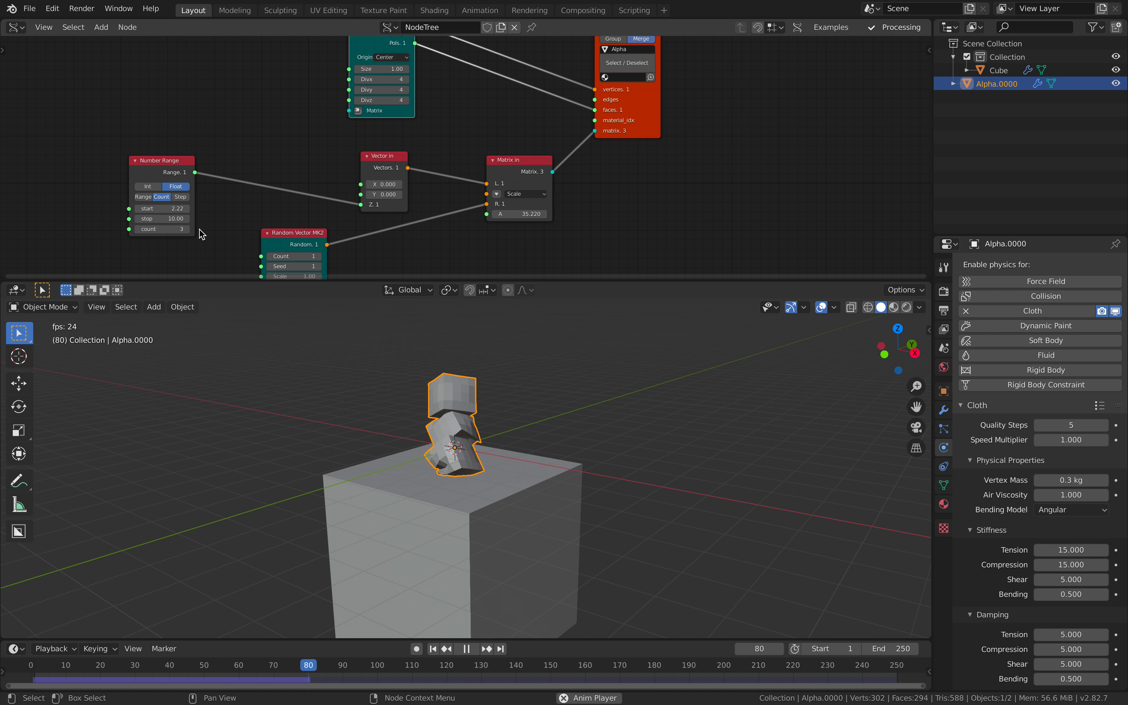
middle_click_drag(447, 420, 430, 382)
middle_click_drag(478, 464, 468, 494)
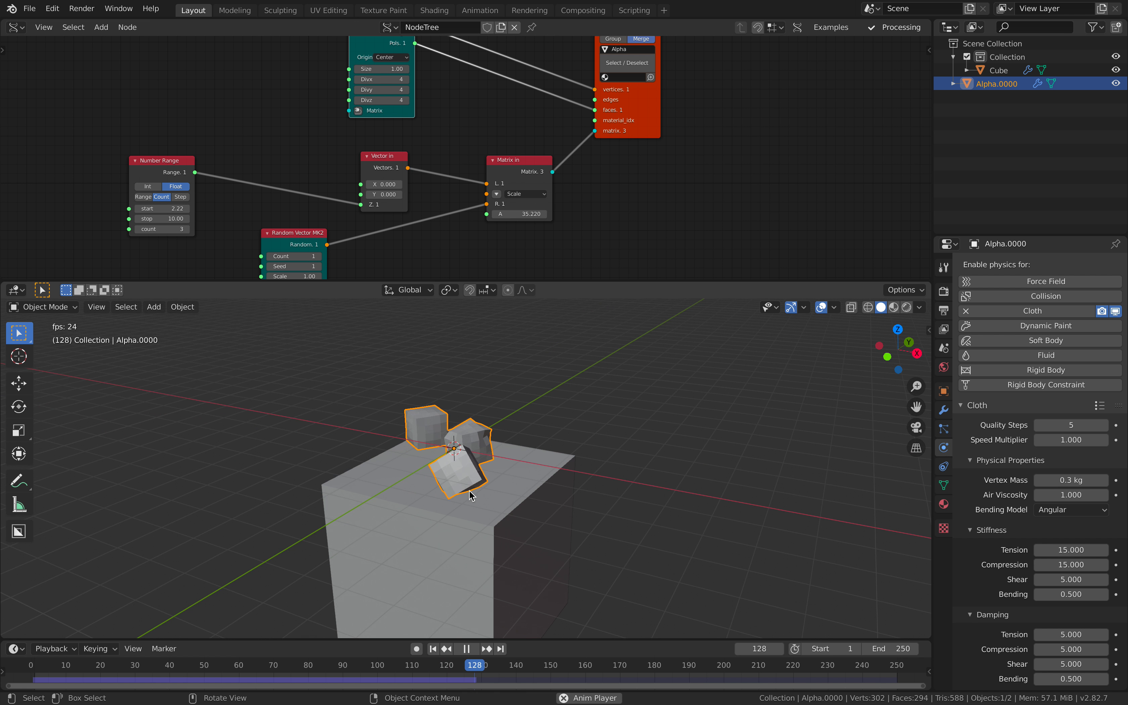
left_click(466, 649)
left_click(433, 649)
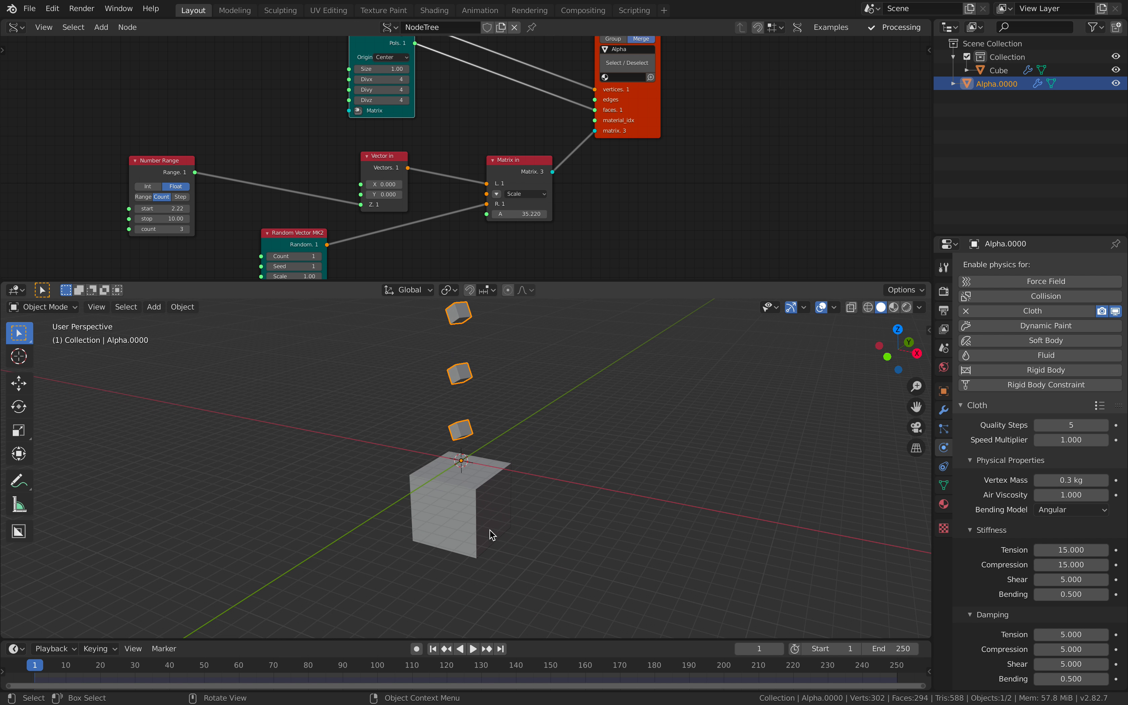
middle_click_drag(537, 414, 528, 462, "shift")
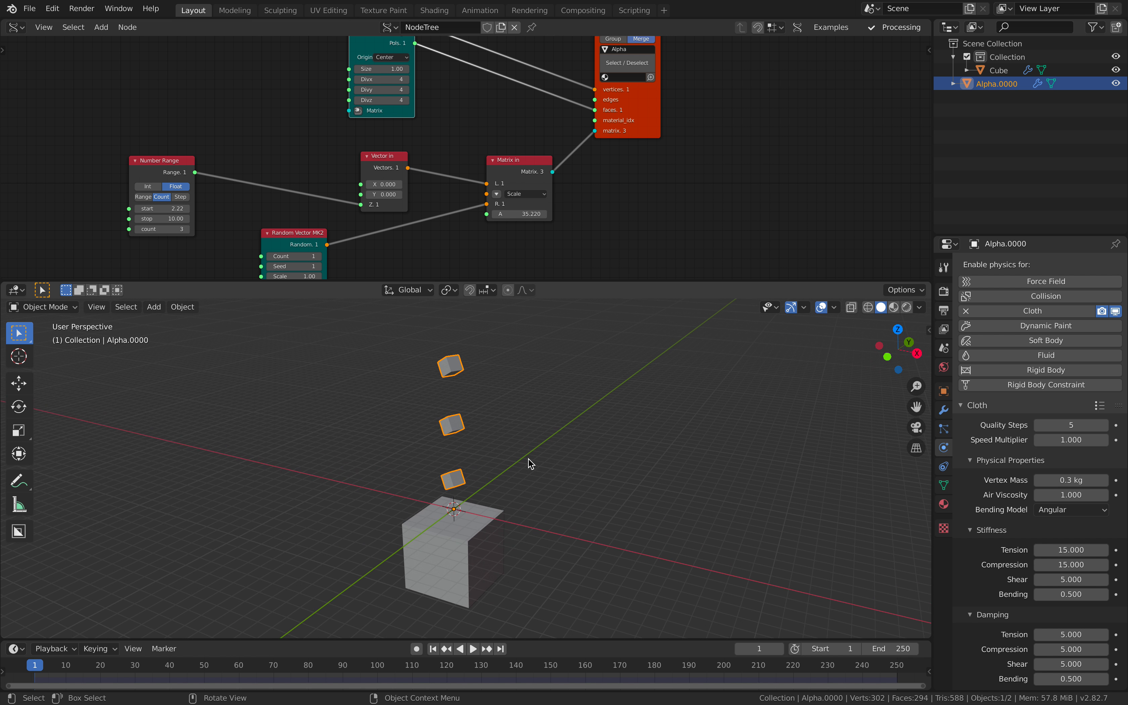
key("ctrl+s")
- Add an A Number node before the Number Range node and set it to integer
middle_click_drag(397, 250, 444, 174)
key("alt+space")
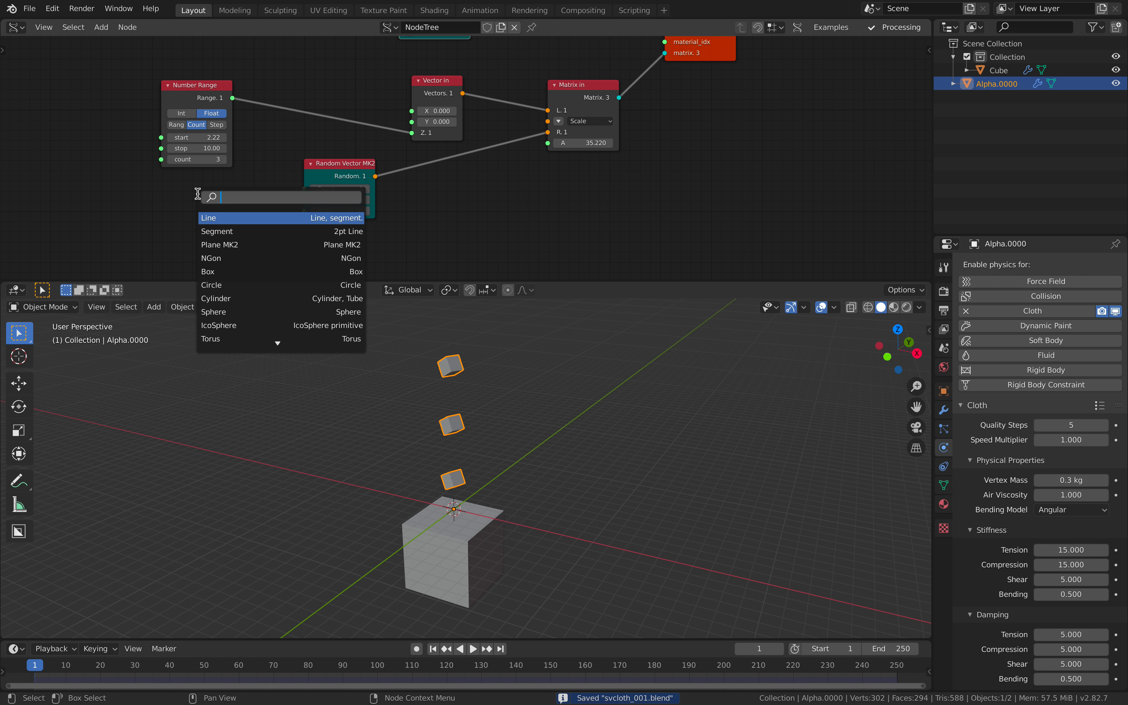
type("number")
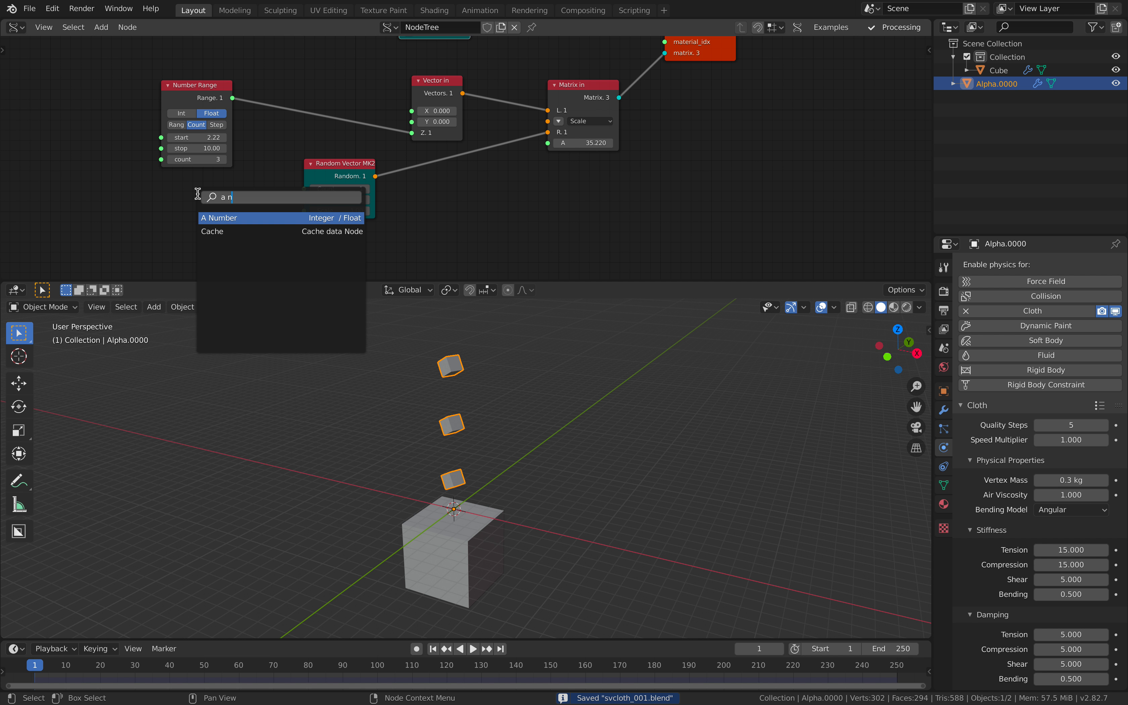
key("Return")
left_click(42, 201)
left_click(85, 220)
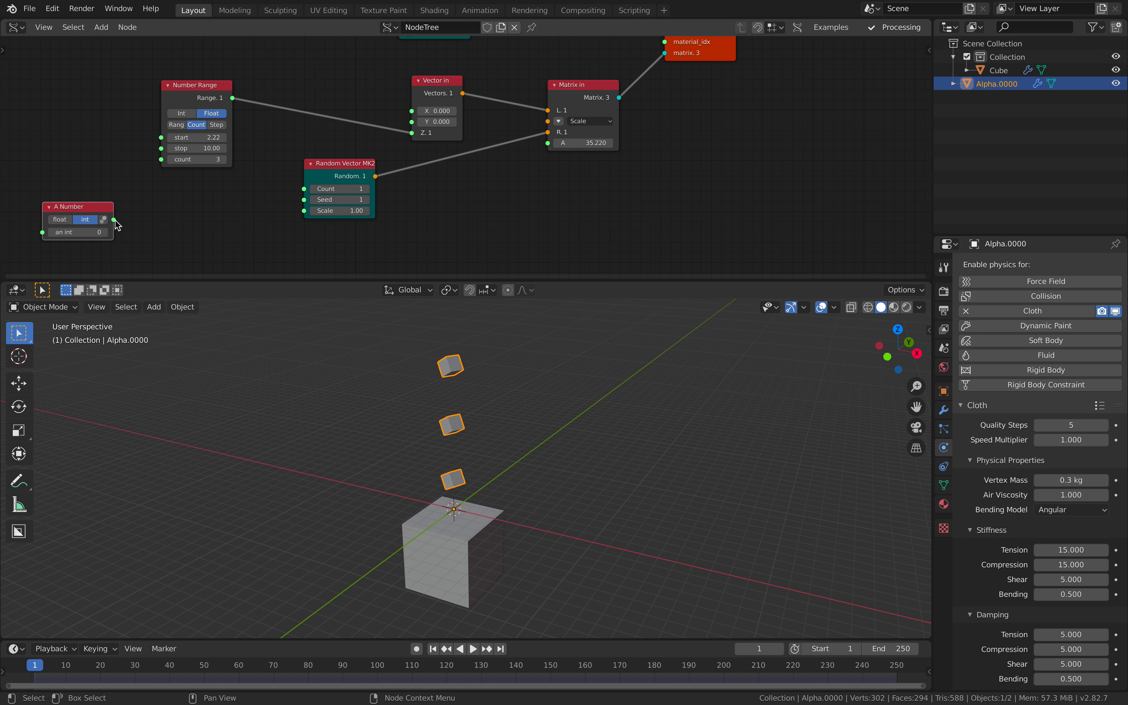
- Link A Number to the count inputs of Number Range and Random Vector and set its integer to 5
left_click_drag(113, 219, 159, 157)
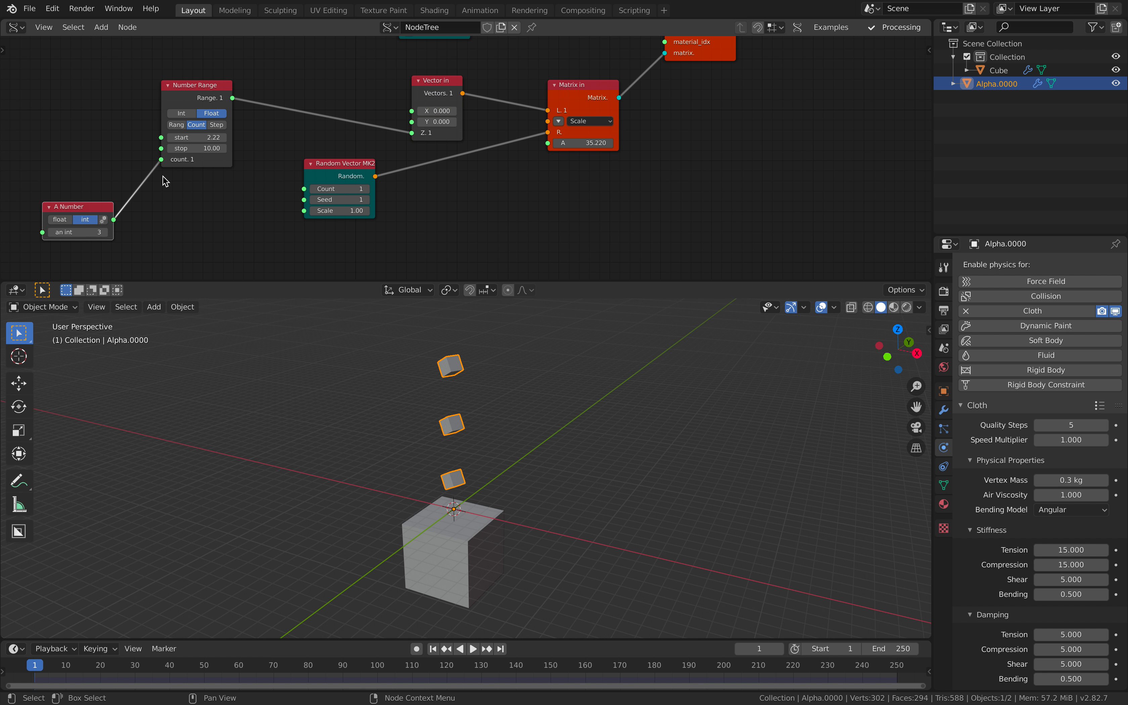
left_click_drag(113, 219, 303, 188)
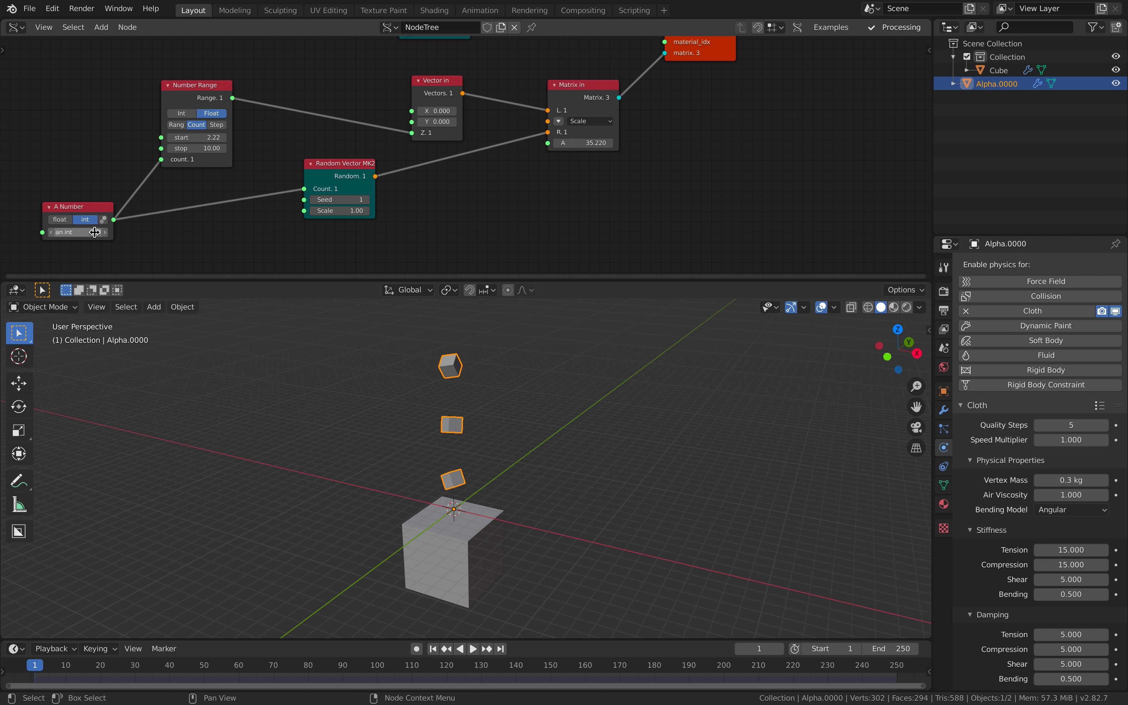
type("5")
key("Return")
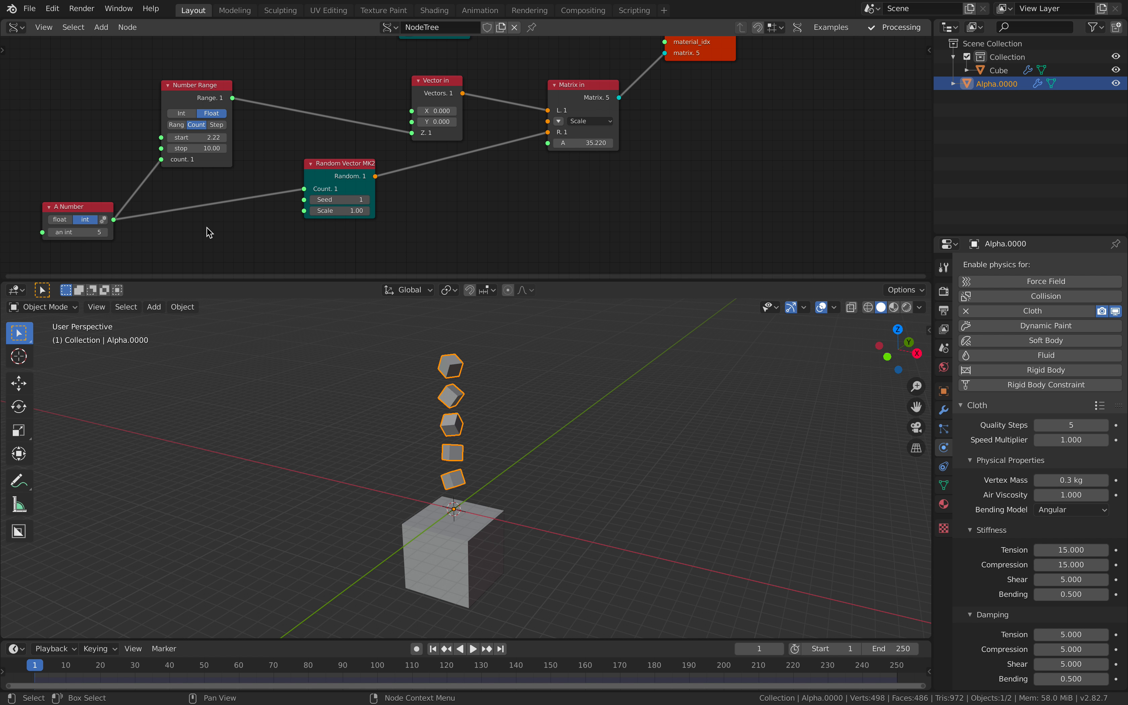
- Save the file, play the five-box cloth simulation until the boxes land, and return to the first frame
key("ctrl+s")
key("space")
middle_click_drag(583, 453, 559, 414)
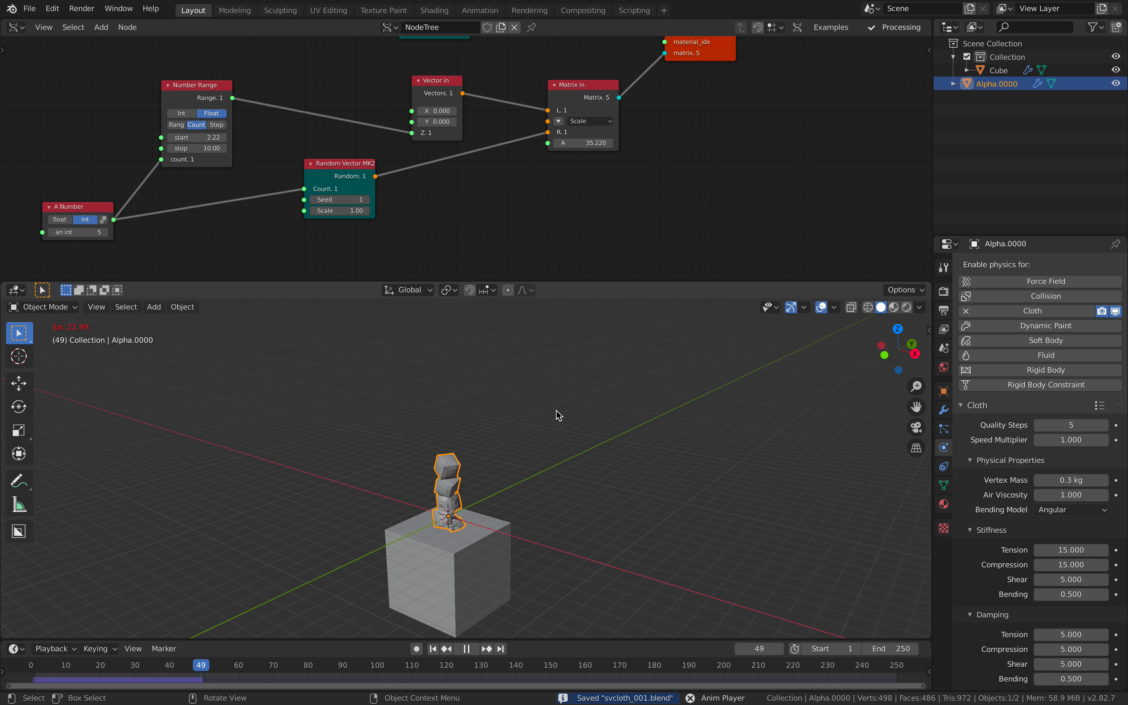
middle_click_drag(556, 411, 633, 440)
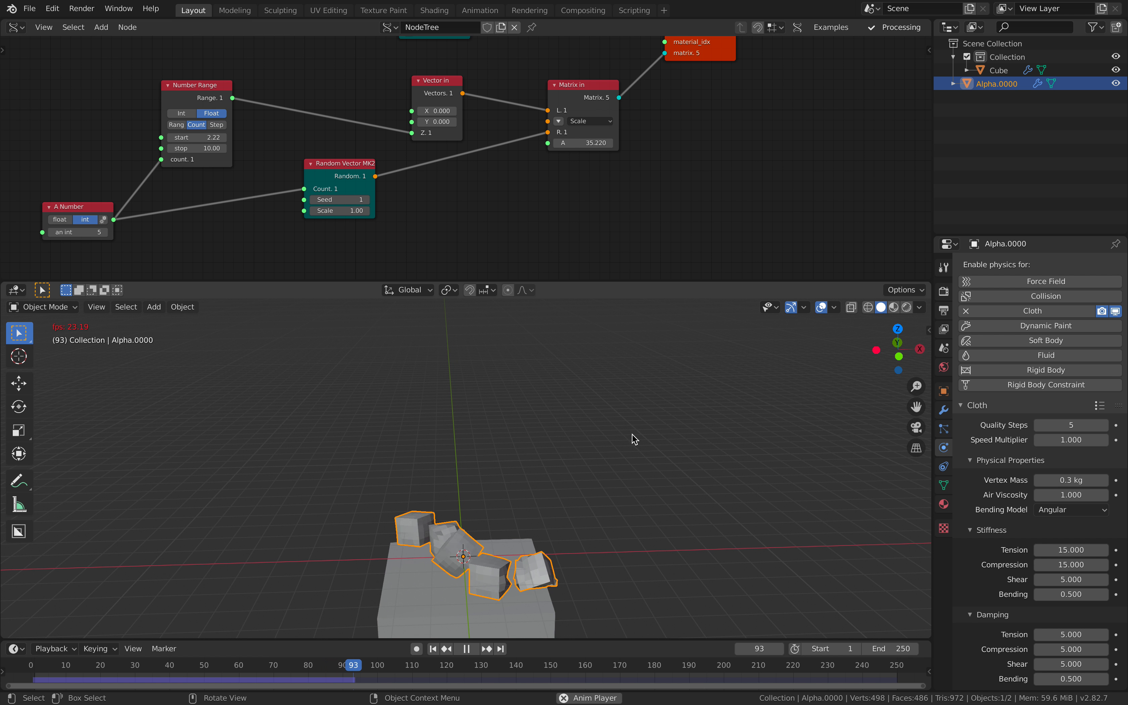
left_click(466, 649)
left_click(433, 648)
- Scale up the collision cube, flatten it along Z beneath the boxes, and save the file
middle_click_drag(550, 518, 494, 518)
scroll(494, 518, "down", 5)
left_click(483, 531)
key("s")
left_click(647, 521)
key("s")
key("z")
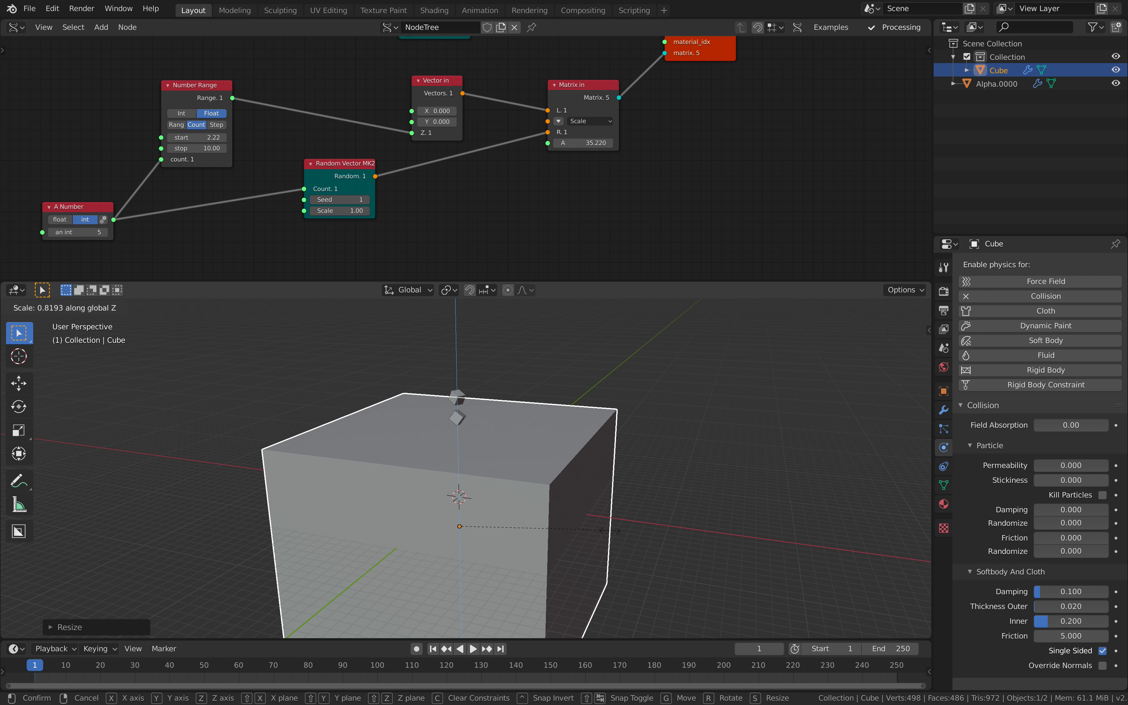
left_click(514, 514)
scroll(514, 513, "up", 2)
key("ctrl+s")
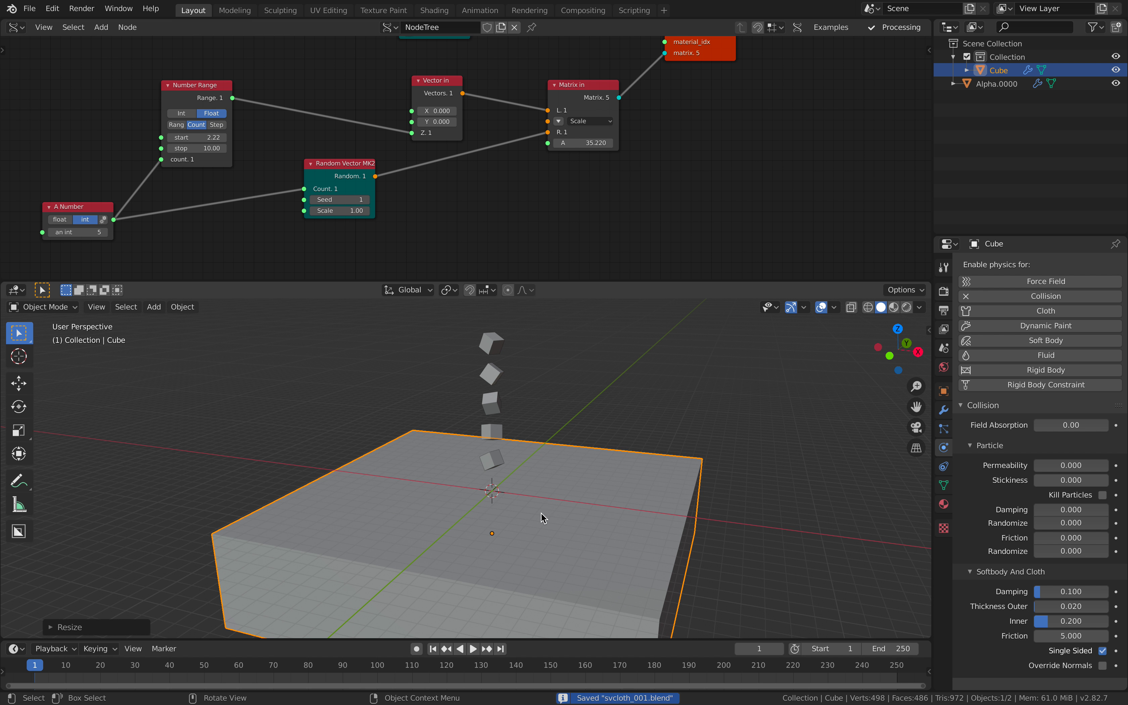
- Make the timeline area slightly taller beneath the 3D view
middle_click_drag(510, 556, 552, 557)
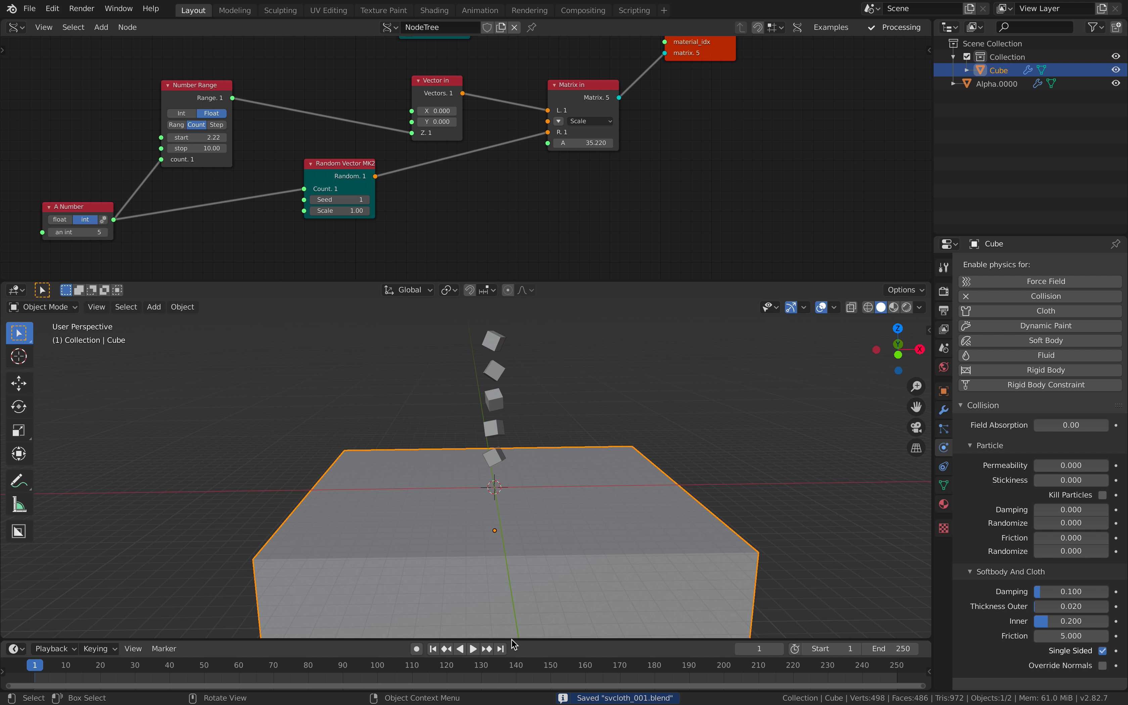
left_click_drag(511, 640, 512, 610)
middle_click_drag(533, 515, 490, 528)
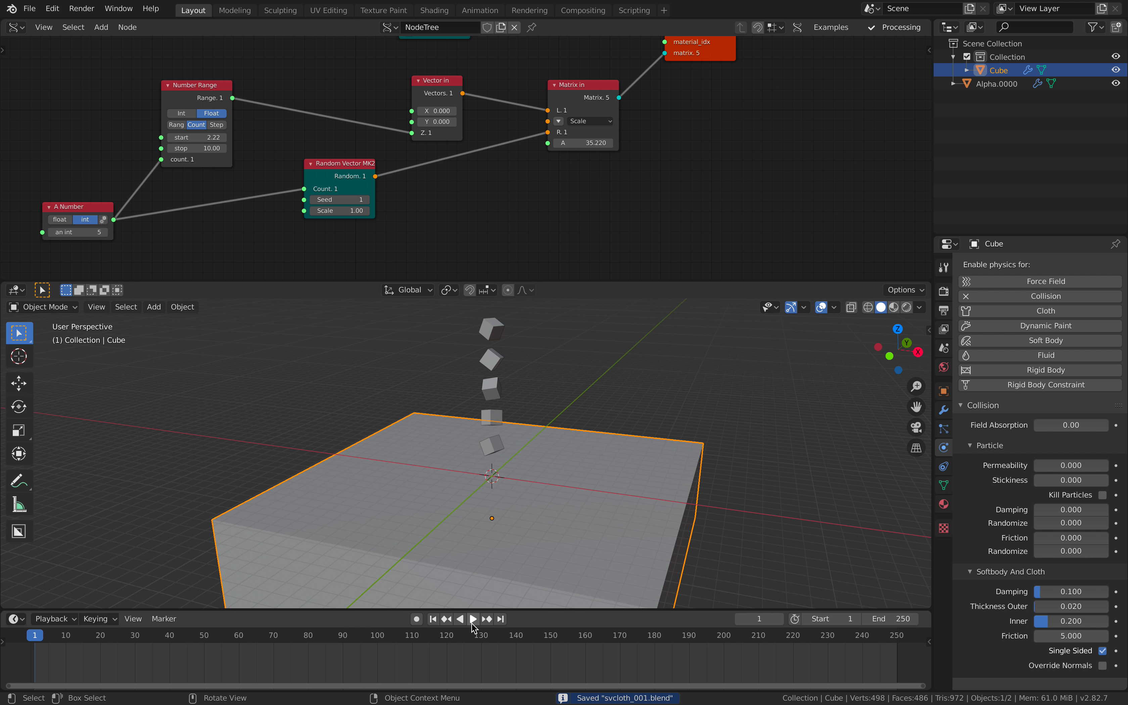